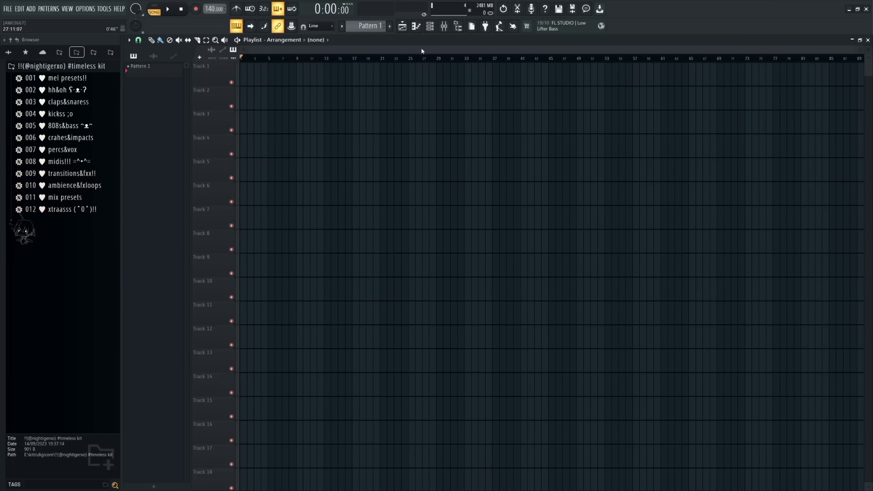
# - Add the Vital synth as a new instrument channel in the channel rack
pyautogui.click(430, 26)
pyautogui.click(341, 146)
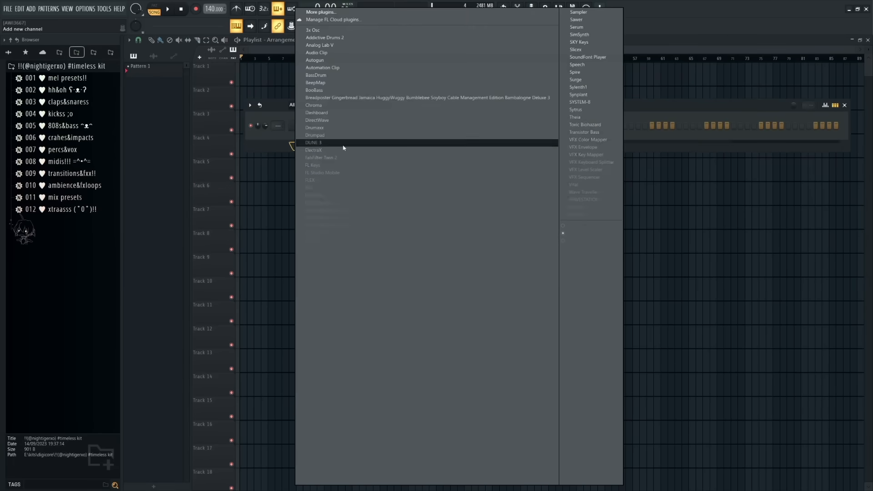
pyautogui.click(574, 185)
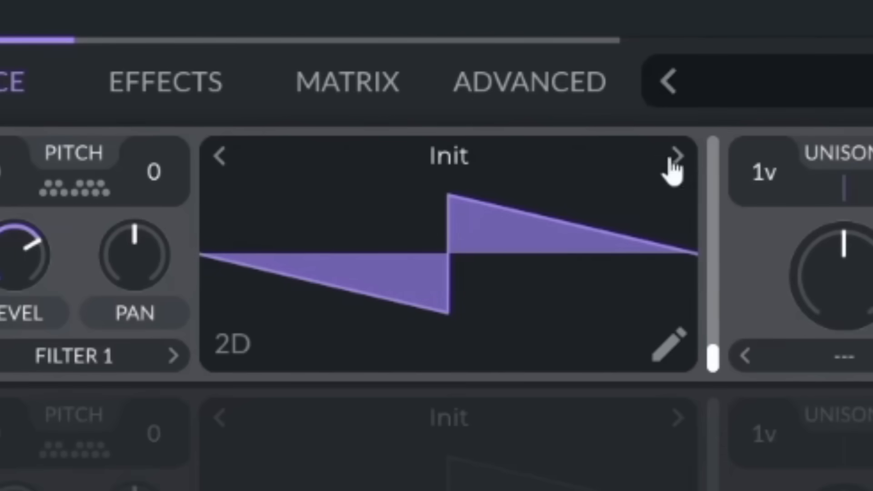
# - Load the Basic Shapes wavetable in oscillator 1 and raise its wavetable position to the narrow pulse shape
pyautogui.click(678, 157)
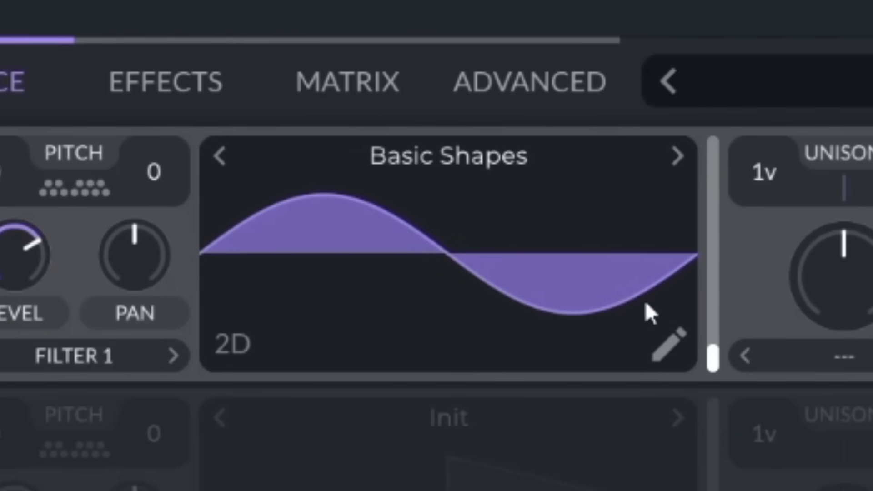
pyautogui.moveTo(715, 353); pyautogui.dragTo(734, 263)
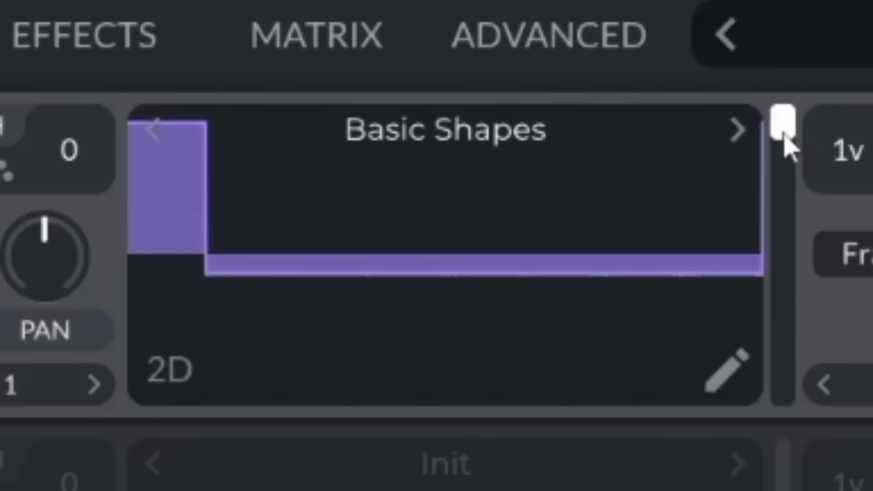
pyautogui.moveTo(336, 53); pyautogui.dragTo(338, 67)
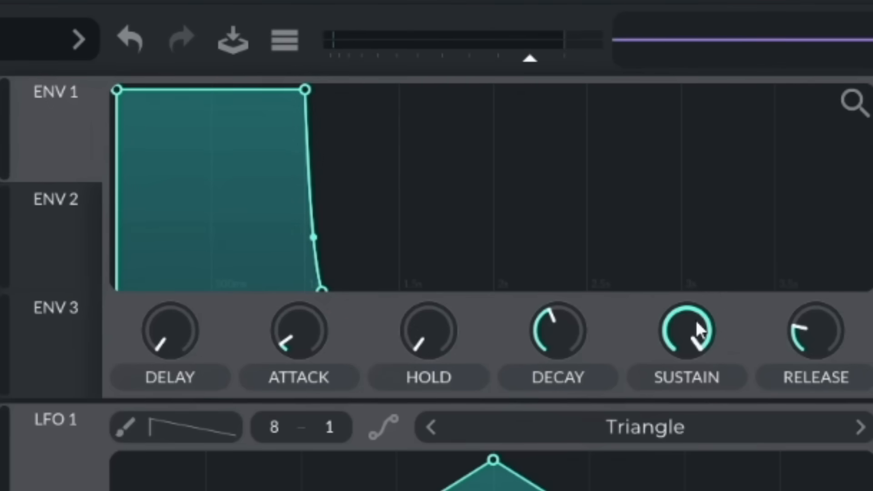
# - Lower Envelope 1's sustain to zero for a plucky sound and fine-tune its decay
pyautogui.moveTo(692, 324); pyautogui.dragTo(692, 391)
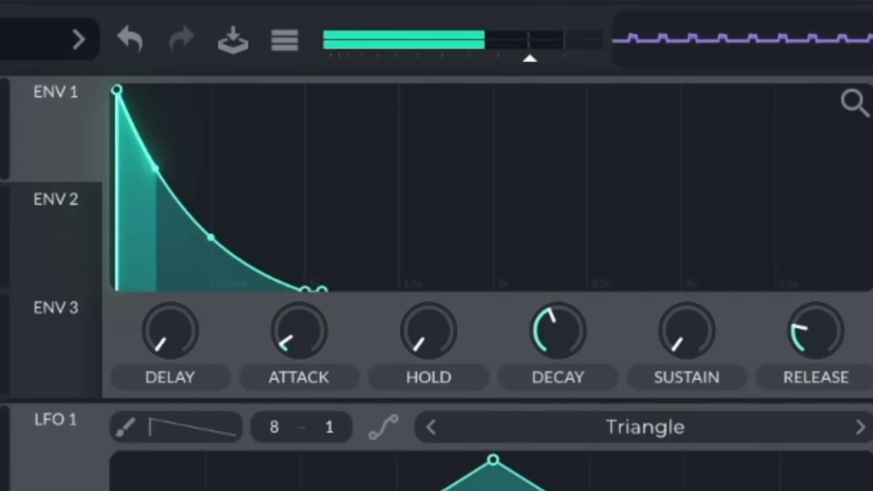
pyautogui.moveTo(560, 331)
pyautogui.mouseDown()
pyautogui.moveTo(561, 362)
pyautogui.moveTo(554, 332)
pyautogui.mouseUp()
pyautogui.doubleClick(556, 332)
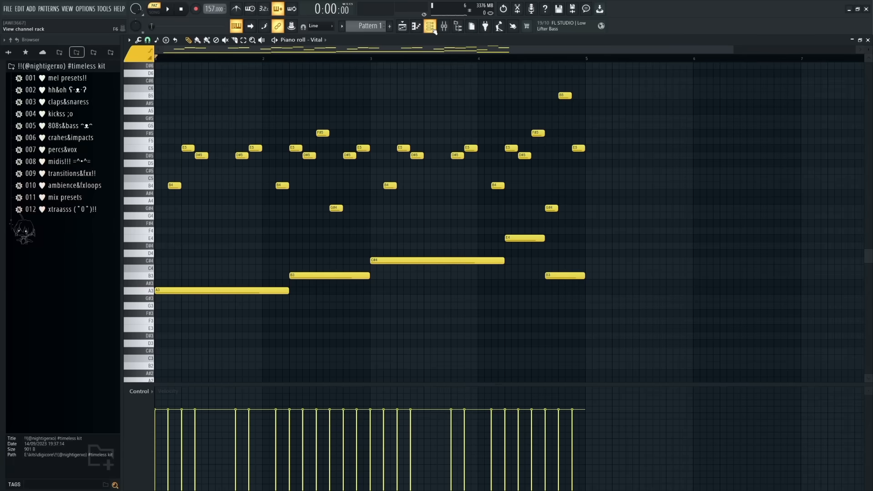
# - Reopen the Vital instance and enable its Delay effect with a 1/4 tempo and a lower mix
pyautogui.press('F6')
pyautogui.click(383, 132)
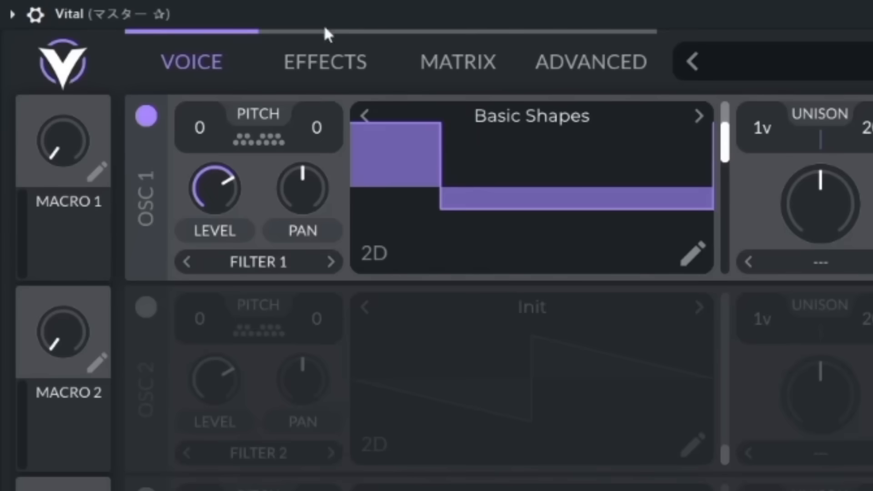
pyautogui.click(327, 56)
pyautogui.click(146, 337)
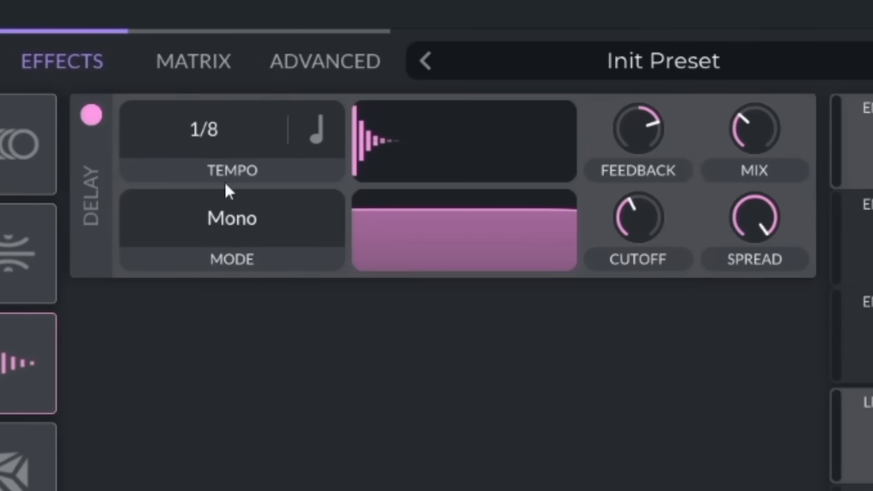
pyautogui.moveTo(213, 138); pyautogui.dragTo(224, 189)
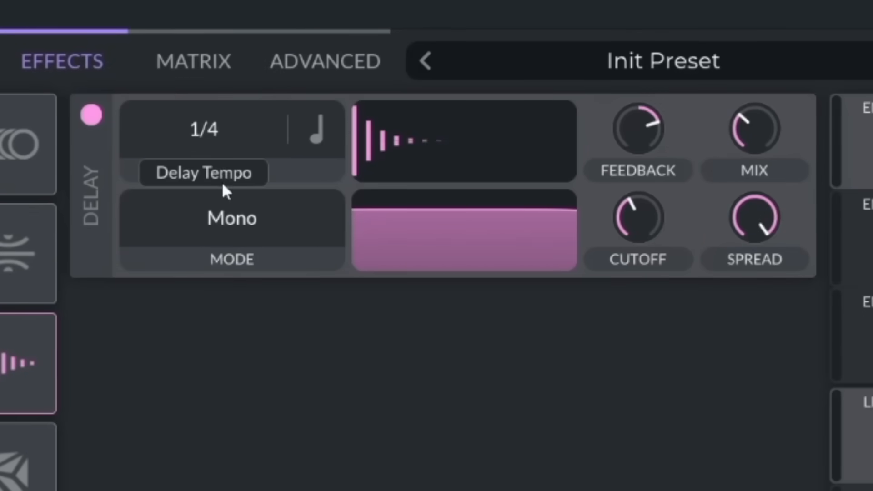
pyautogui.moveTo(760, 126); pyautogui.dragTo(739, 127)
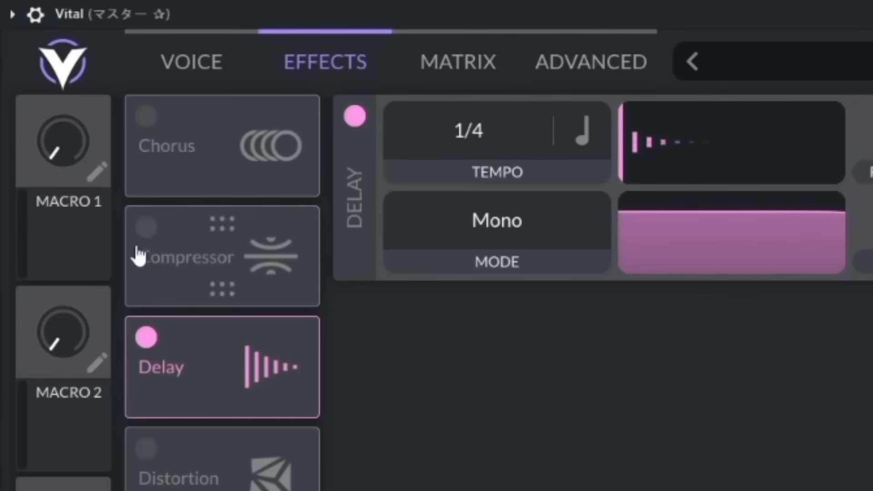
# - Enable the Multiband Compressor effect and reduce its mix
pyautogui.click(146, 227)
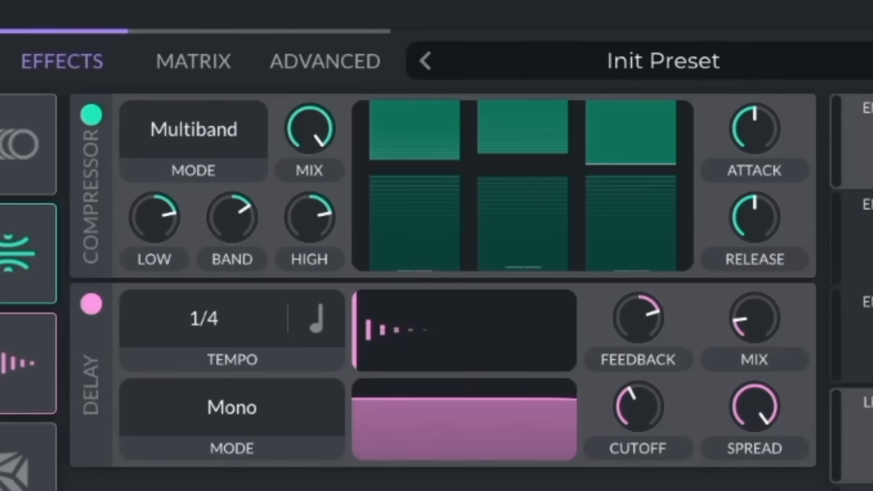
pyautogui.moveTo(315, 136); pyautogui.dragTo(318, 214)
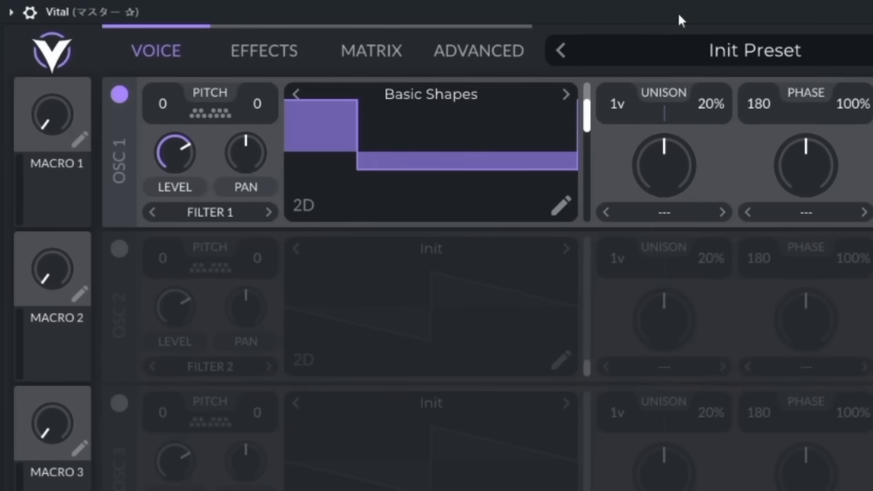
# - Isolate oscillator 2 by enabling it without oscillator 1, and set its unison to 16 voices
pyautogui.click(119, 249)
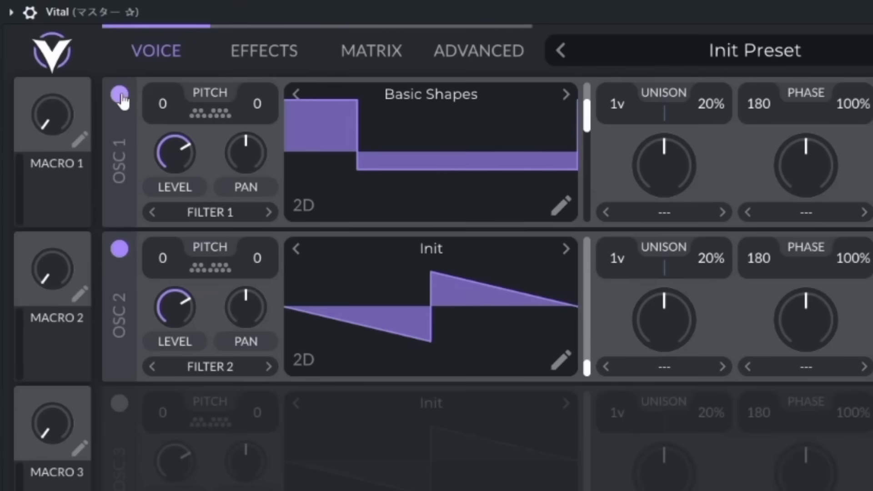
pyautogui.click(119, 95)
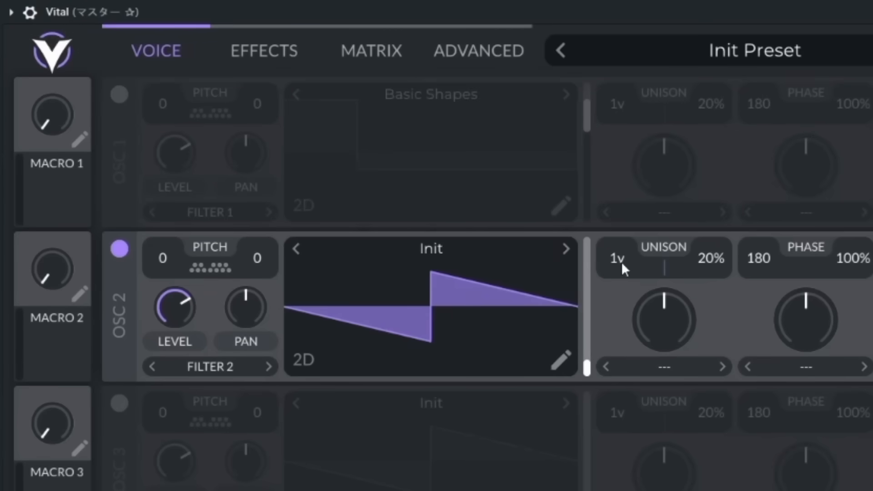
pyautogui.moveTo(617, 258); pyautogui.dragTo(620, 55)
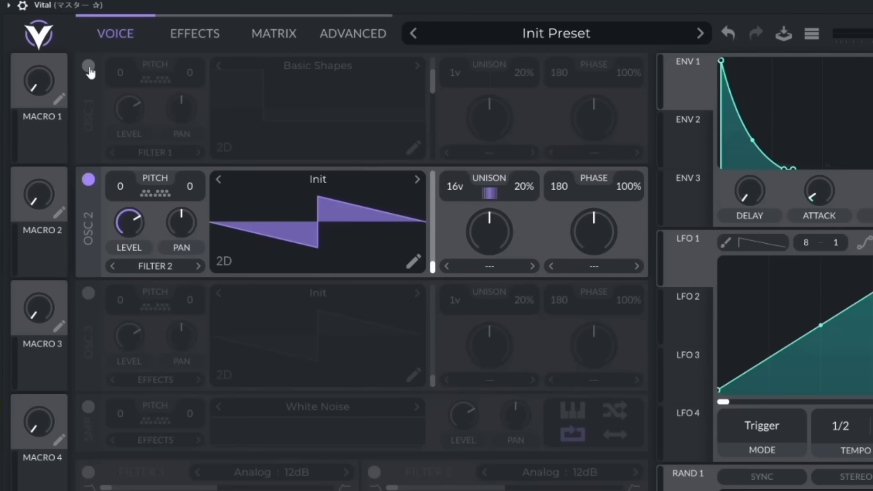
# - Turn oscillator 1 back on and lower oscillator 2's level in the blend
pyautogui.click(89, 67)
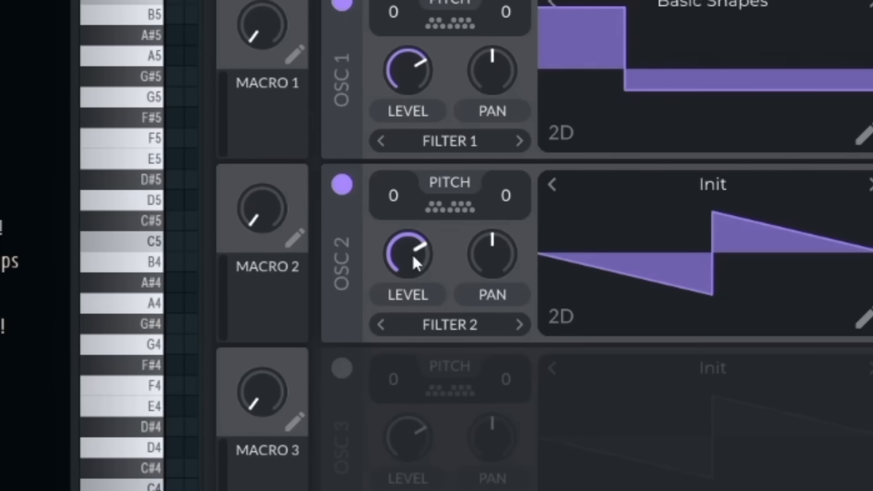
pyautogui.moveTo(413, 250); pyautogui.dragTo(431, 278)
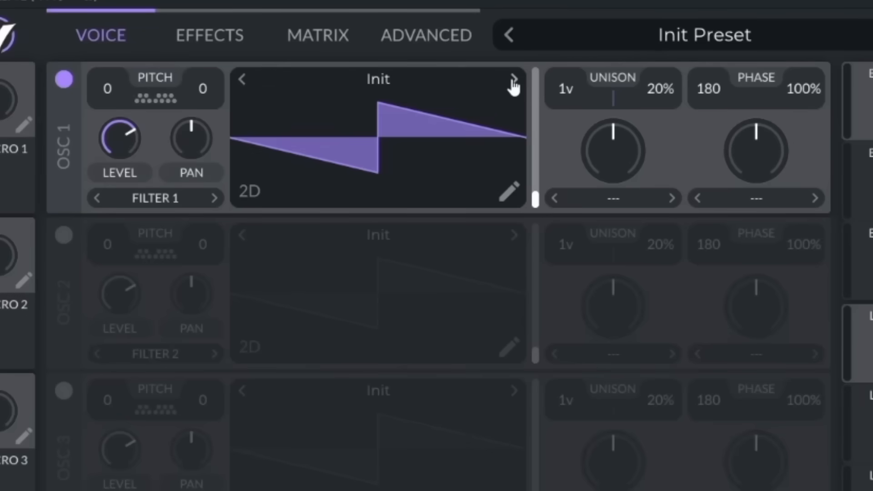
# - In the second Vital instance, set oscillator 1 to Basic Shapes with the wavetable position at the narrow pulse shape
pyautogui.click(404, 100)
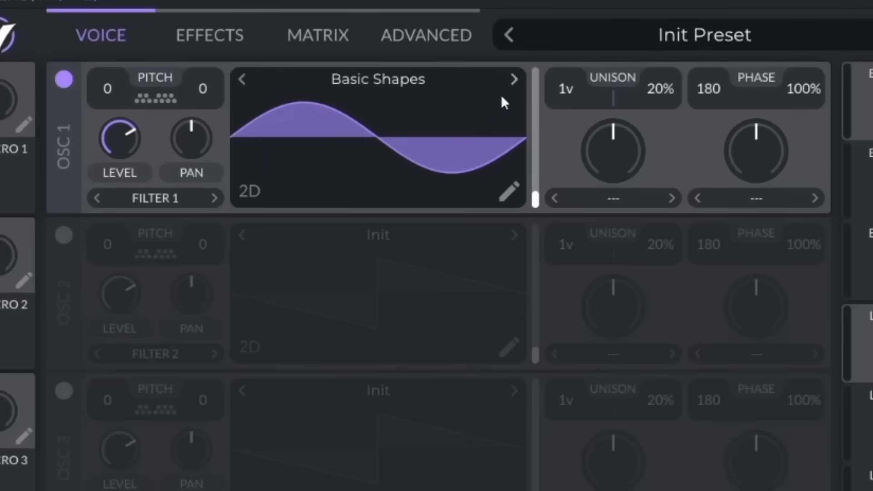
pyautogui.moveTo(535, 199); pyautogui.dragTo(539, 82)
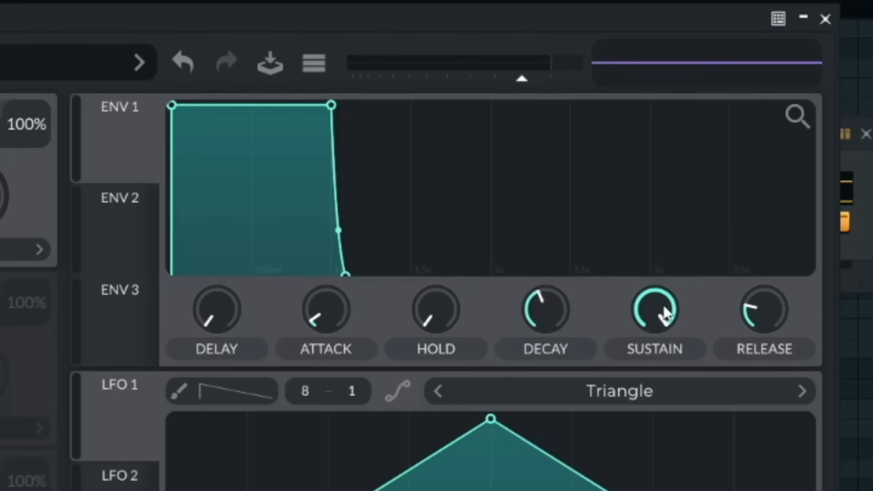
# - Lower Envelope 1's sustain to zero and raise the glide time with Always Glide enabled
pyautogui.moveTo(665, 313); pyautogui.dragTo(567, 353)
pyautogui.moveTo(561, 319); pyautogui.dragTo(500, 307)
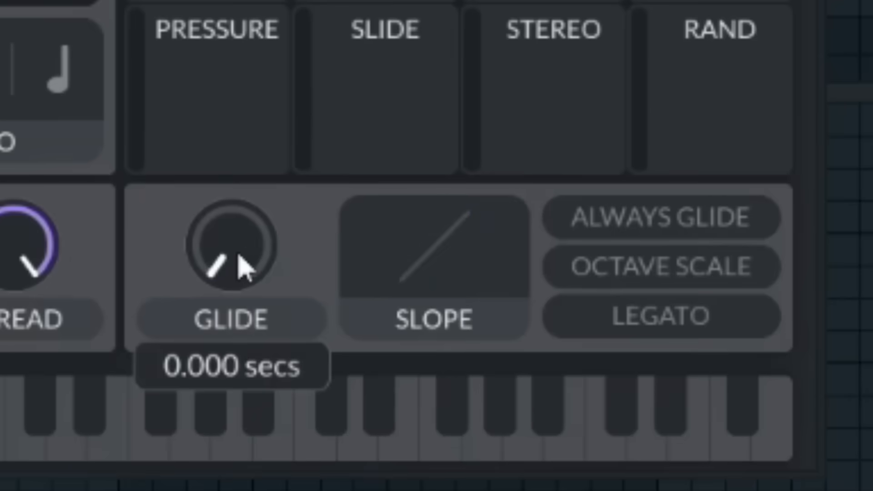
pyautogui.moveTo(718, 418); pyautogui.dragTo(719, 401)
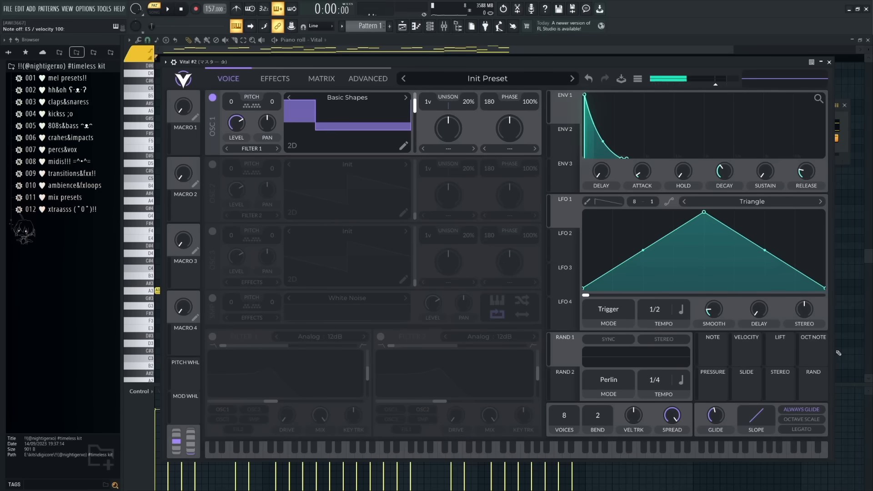
pyautogui.press('space')
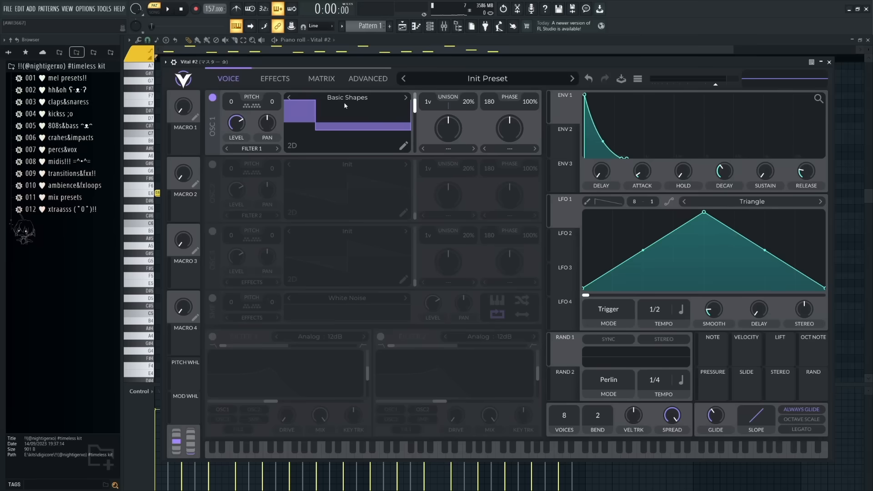
# - Enable the Delay effect in Ping Pong mode with both tempos at 1/4, and play back the pattern
pyautogui.click(277, 78)
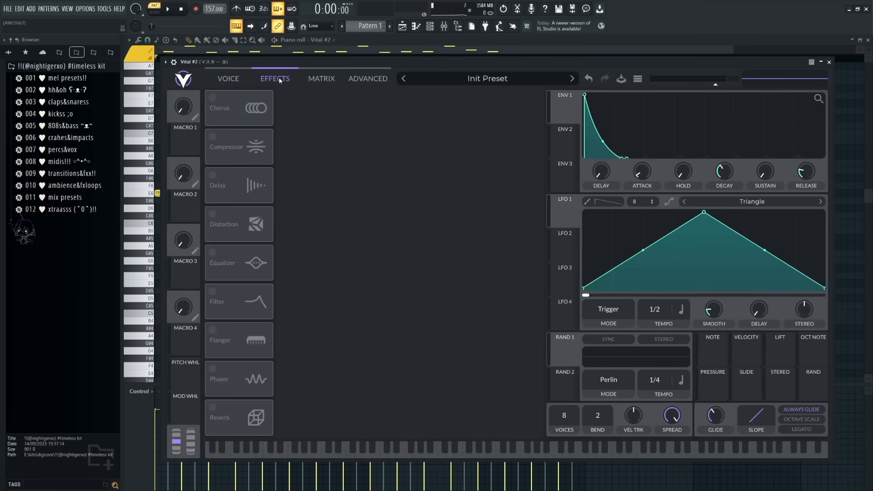
pyautogui.click(215, 180)
pyautogui.click(338, 133)
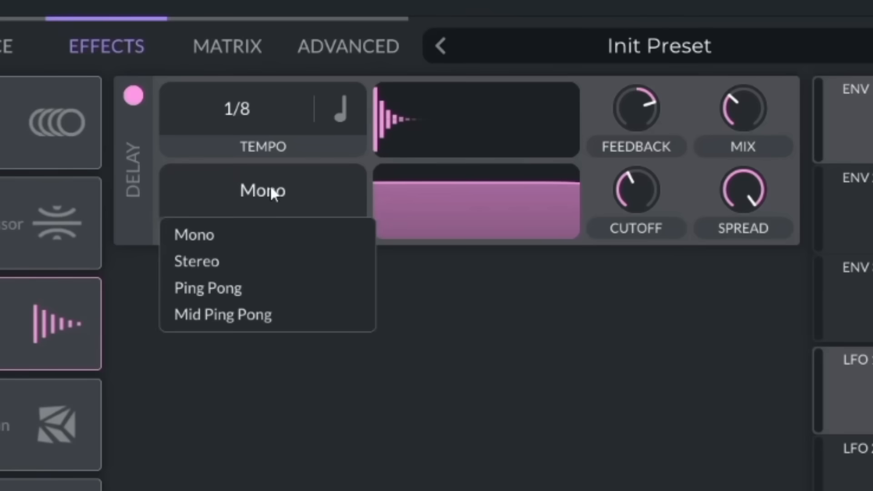
pyautogui.click(254, 293)
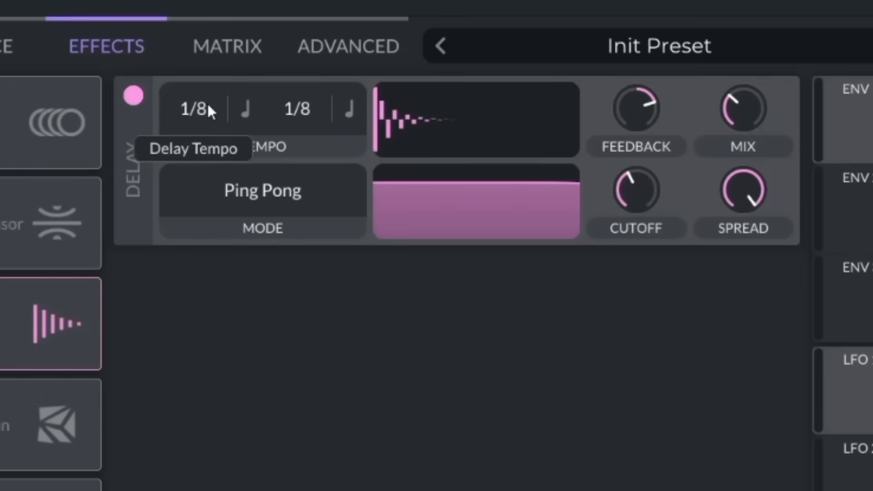
pyautogui.moveTo(313, 102); pyautogui.dragTo(312, 114)
pyautogui.scroll(-1, 299, 114)
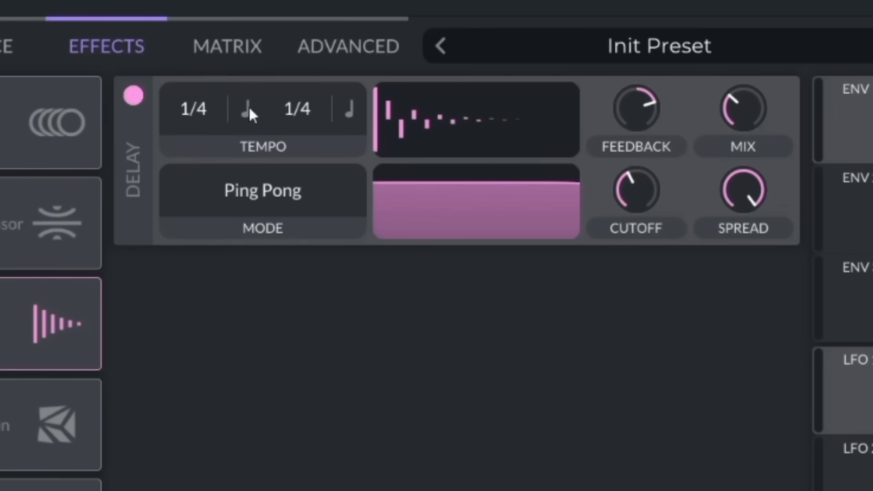
pyautogui.click(249, 106)
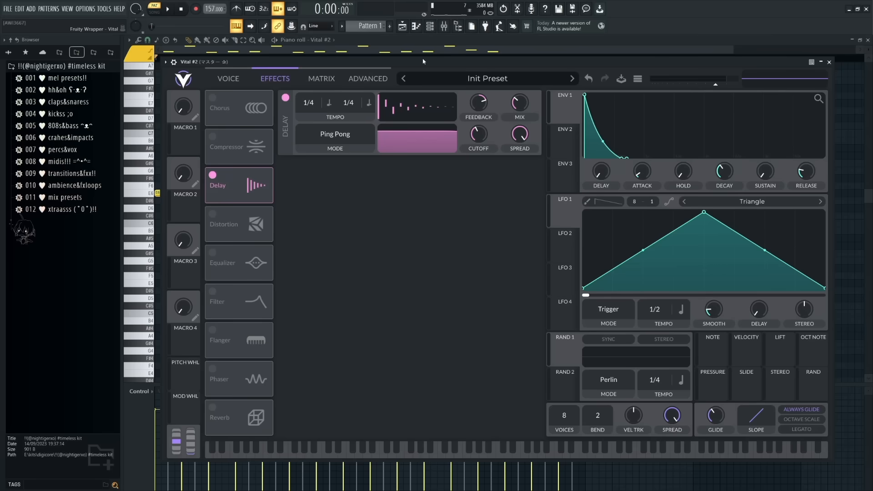
pyautogui.press('space')
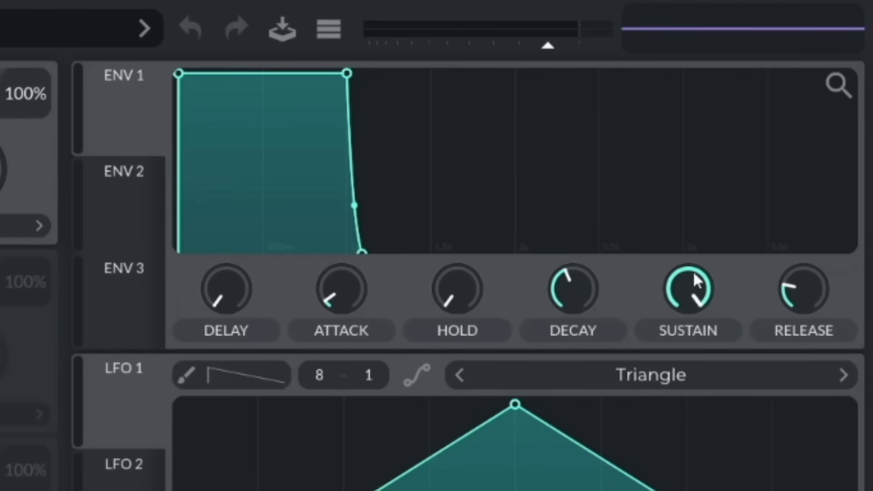
# - Adjust Envelope 1's sustain and set up a mono glide with 1 voice, a longer glide time and Always Glide enabled
pyautogui.moveTo(695, 302)
pyautogui.mouseDown()
pyautogui.moveTo(692, 362)
pyautogui.moveTo(693, 302)
pyautogui.mouseUp()
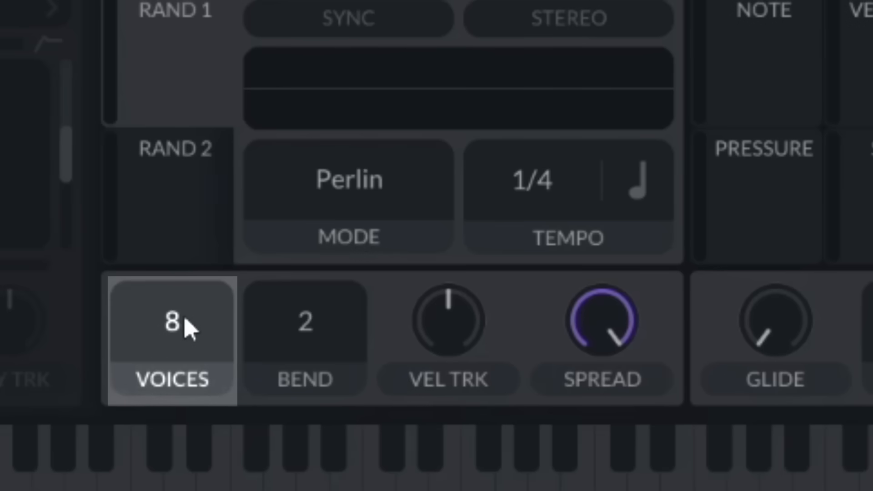
pyautogui.moveTo(188, 329); pyautogui.dragTo(183, 471)
pyautogui.moveTo(783, 314)
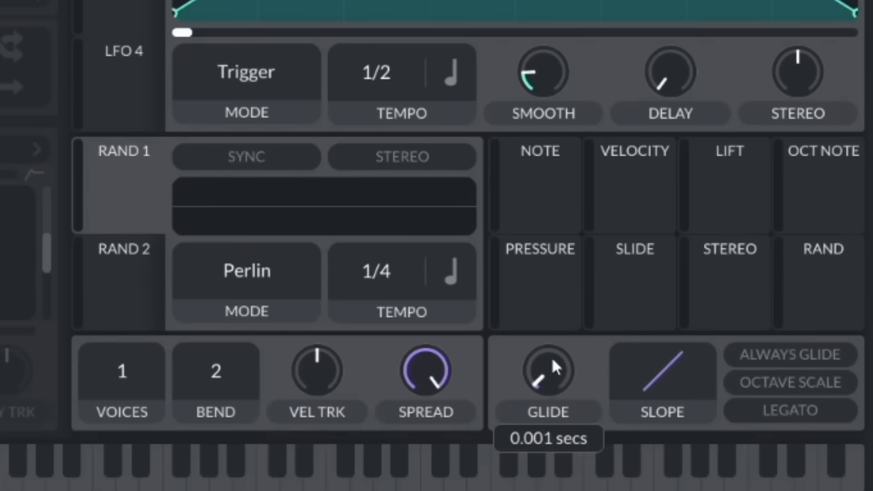
pyautogui.moveTo(550, 355); pyautogui.dragTo(559, 291)
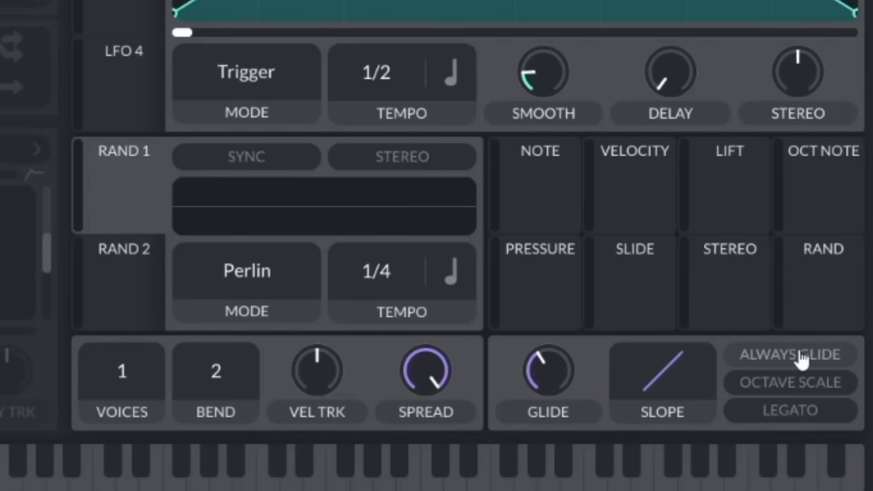
pyautogui.click(806, 363)
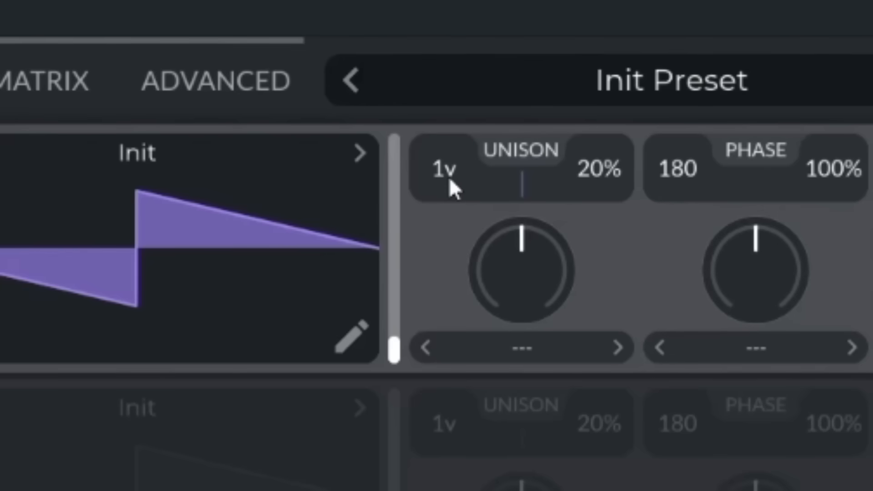
# - Set oscillator 1 to 16 unison voices and enable oscillator 2 with Basic Shapes at the narrow pulse wavetable position
pyautogui.moveTo(448, 176); pyautogui.dragTo(459, 5)
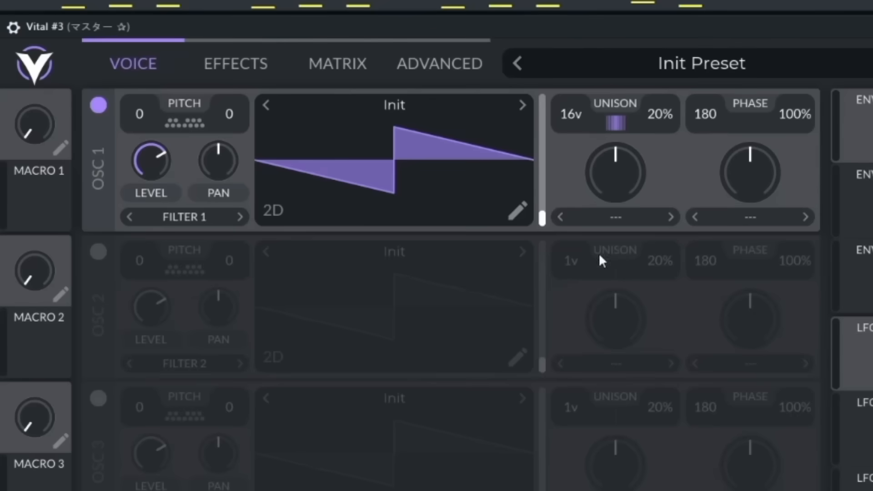
pyautogui.click(99, 251)
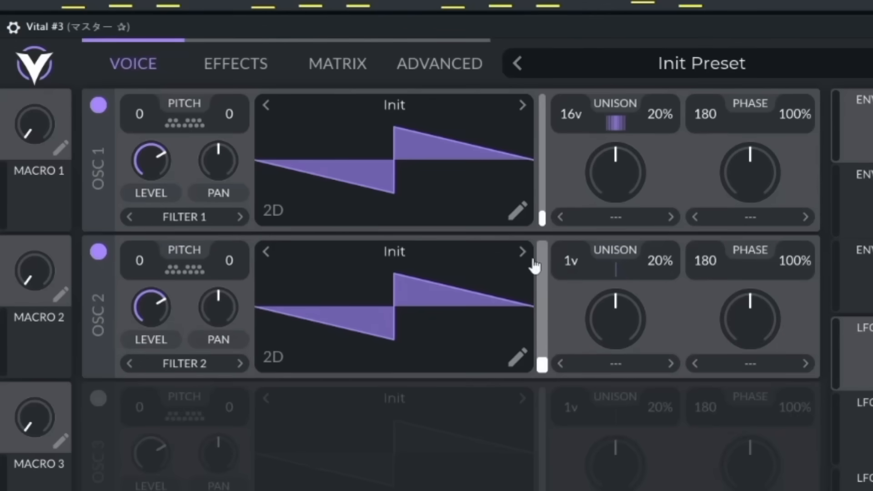
pyautogui.click(523, 252)
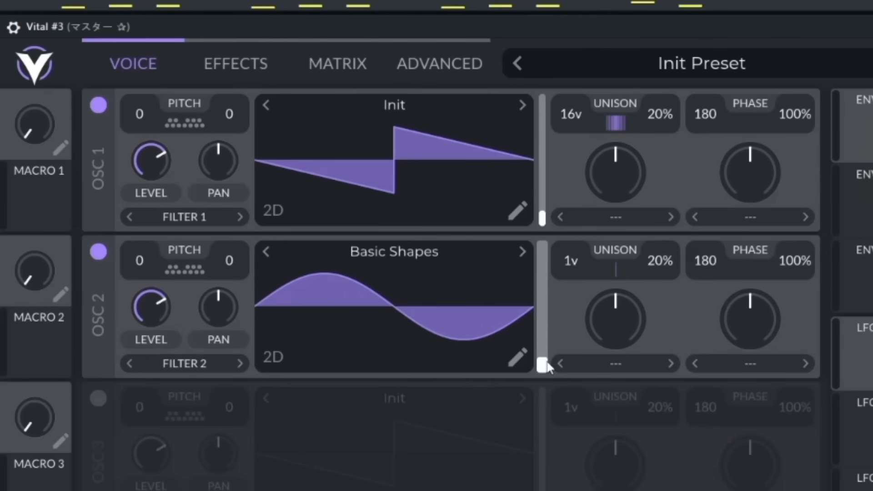
pyautogui.moveTo(547, 363); pyautogui.dragTo(545, 249)
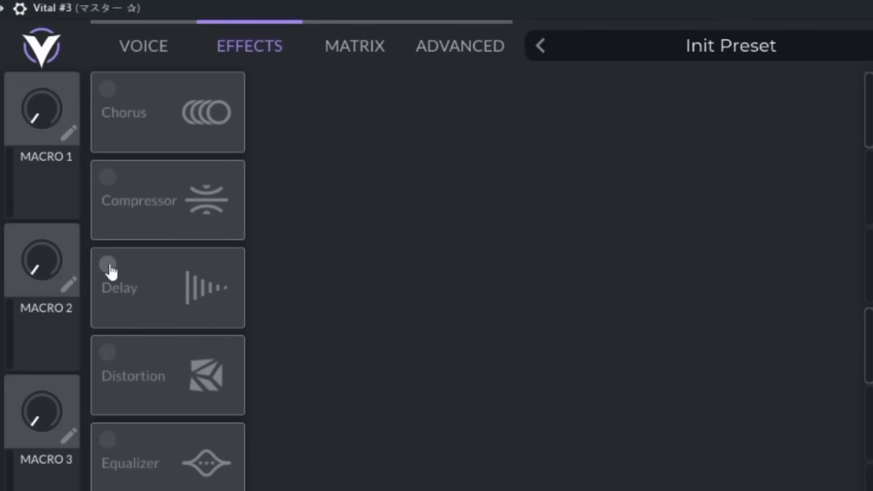
# - Enable the Delay effect in Ping Pong mode with both tempos at 1/4
pyautogui.click(108, 264)
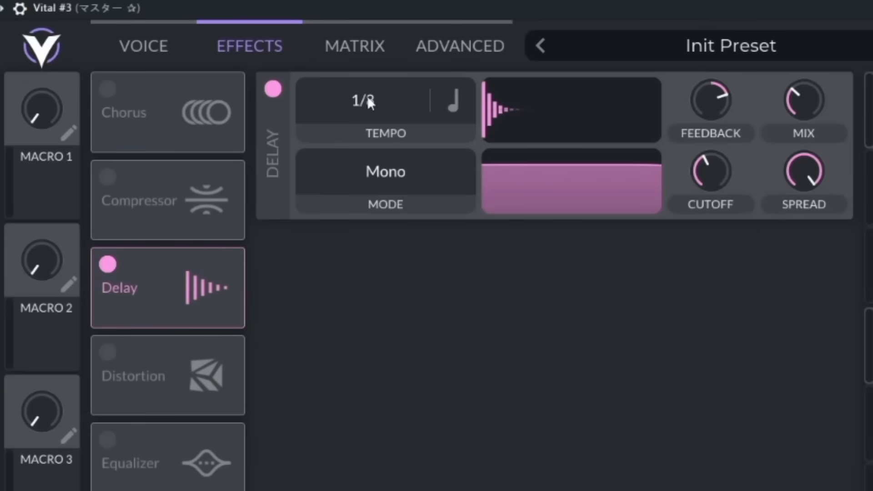
pyautogui.click(389, 173)
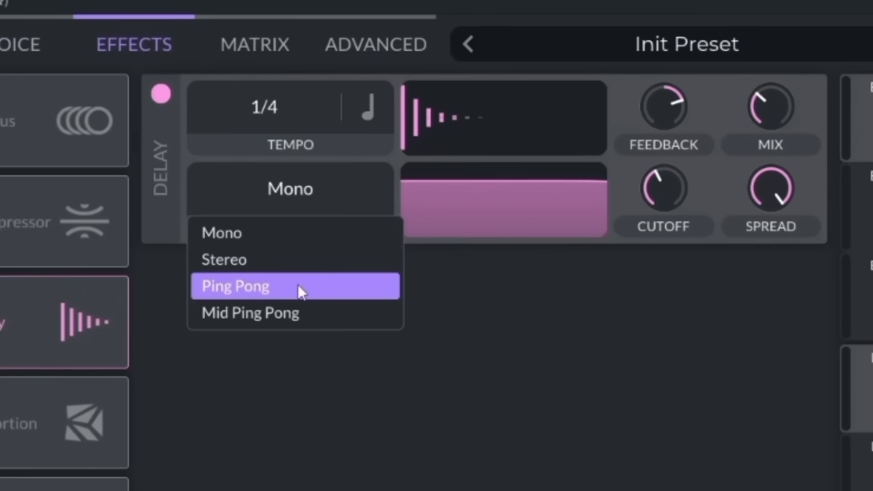
pyautogui.click(299, 286)
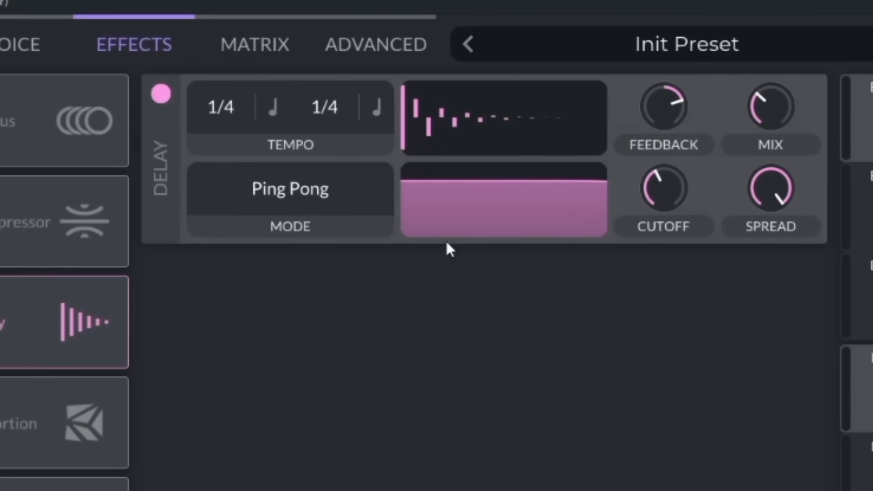
# - Lower the Delay's mix and reduce its feedback to slightly above zero, trying longer and shorter echo tails
pyautogui.moveTo(775, 119); pyautogui.dragTo(777, 138)
pyautogui.moveTo(668, 103)
pyautogui.moveTo(669, 106)
pyautogui.mouseDown()
pyautogui.moveTo(667, 118)
pyautogui.moveTo(667, 105)
pyautogui.mouseUp()
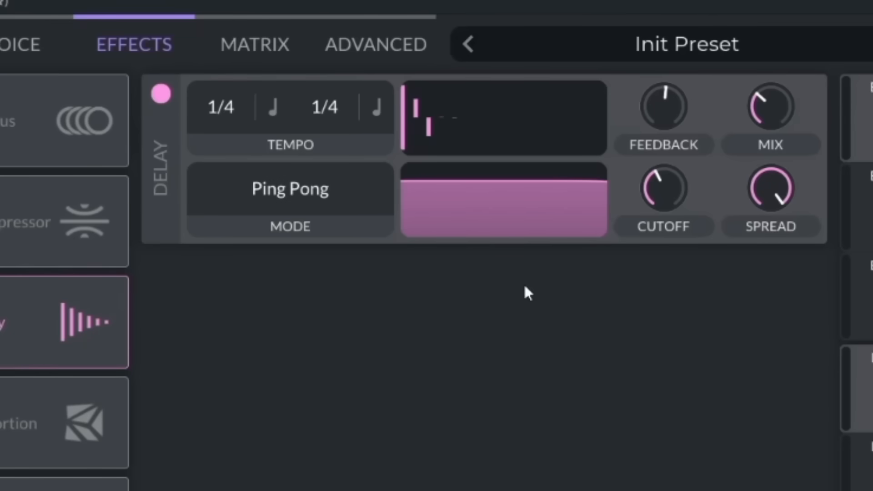
pyautogui.moveTo(652, 127); pyautogui.dragTo(655, 62)
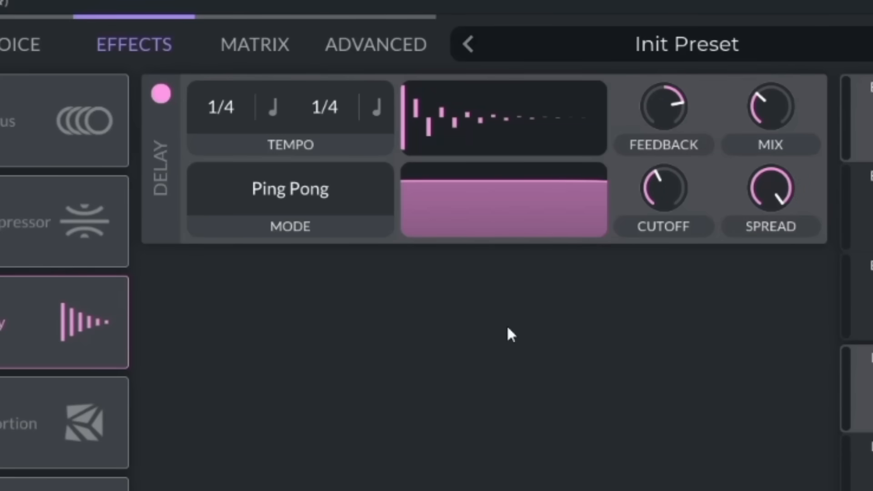
pyautogui.moveTo(669, 100); pyautogui.dragTo(670, 150)
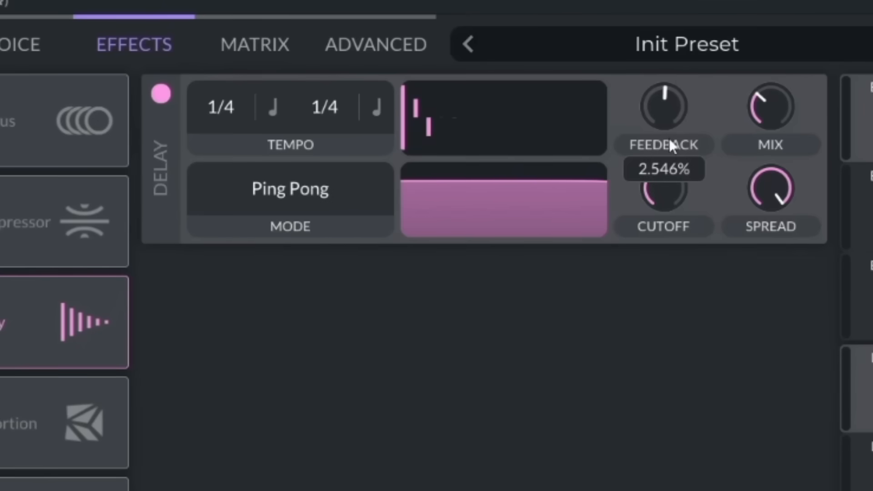
pyautogui.moveTo(669, 131); pyautogui.dragTo(660, 99)
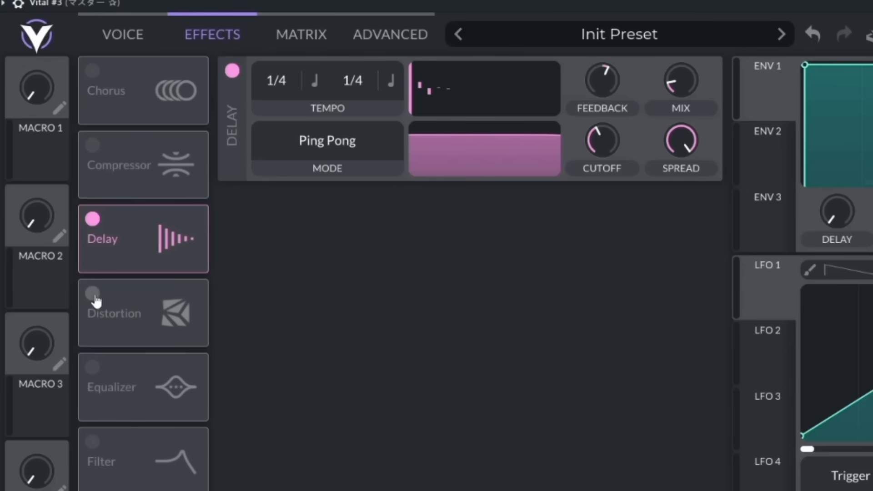
# - Enable the Distortion effect with the Down Sample type and try different drive amounts
pyautogui.click(93, 294)
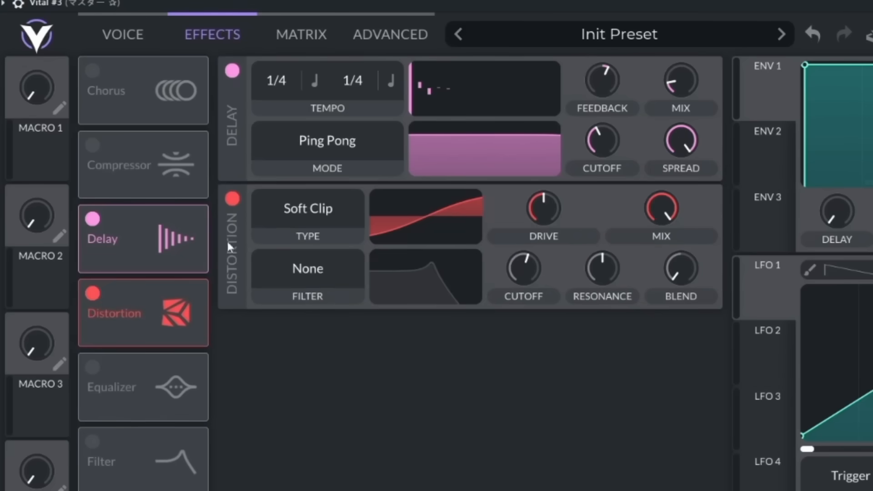
pyautogui.click(310, 208)
pyautogui.click(310, 344)
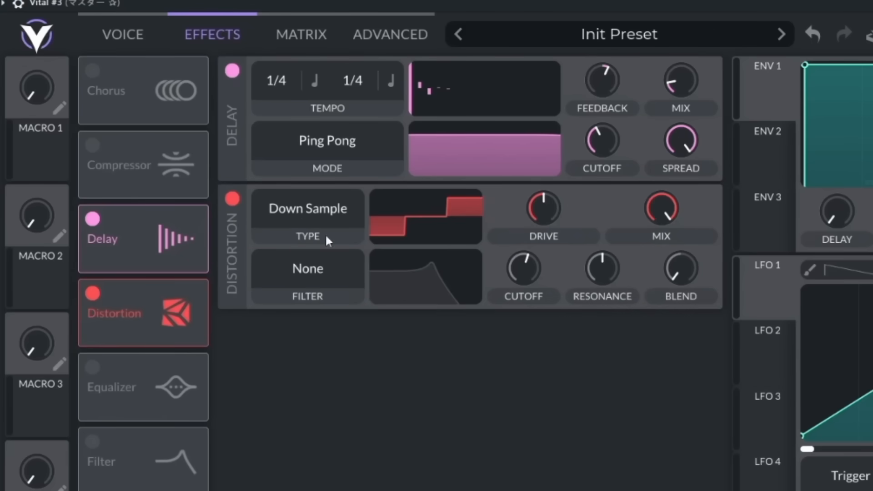
pyautogui.moveTo(543, 210)
pyautogui.mouseDown()
pyautogui.moveTo(546, 222)
pyautogui.moveTo(565, 157)
pyautogui.moveTo(550, 199)
pyautogui.mouseUp()
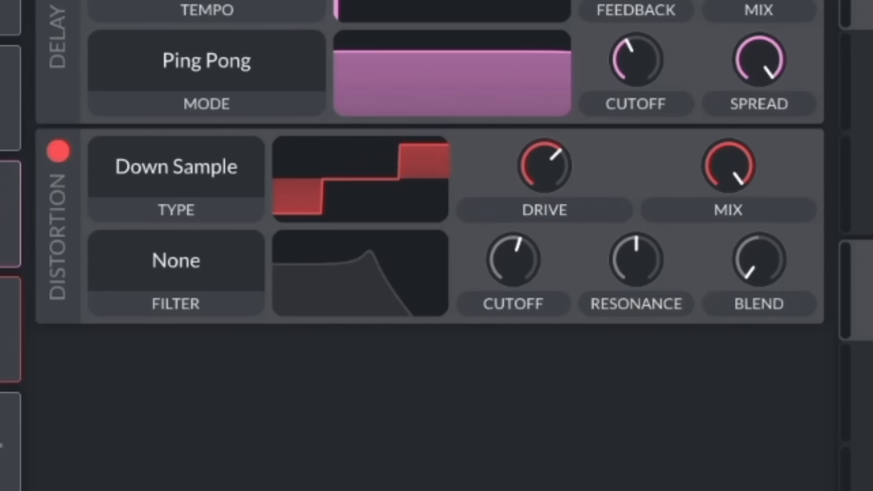
pyautogui.moveTo(551, 157); pyautogui.dragTo(538, 242)
pyautogui.moveTo(554, 170)
pyautogui.mouseDown()
pyautogui.moveTo(551, 157)
pyautogui.moveTo(560, 186)
pyautogui.mouseUp()
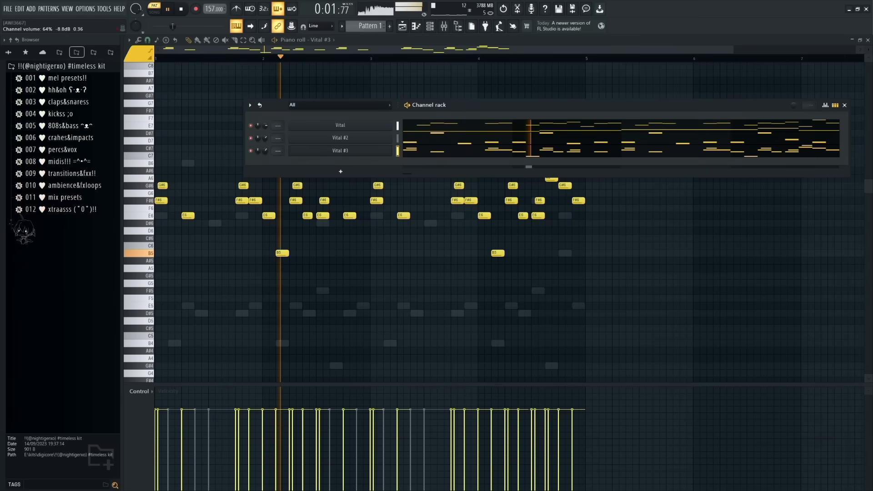
# - Reopen the Vital #3 instance and reduce the Distortion's drive and mix
pyautogui.click(327, 151)
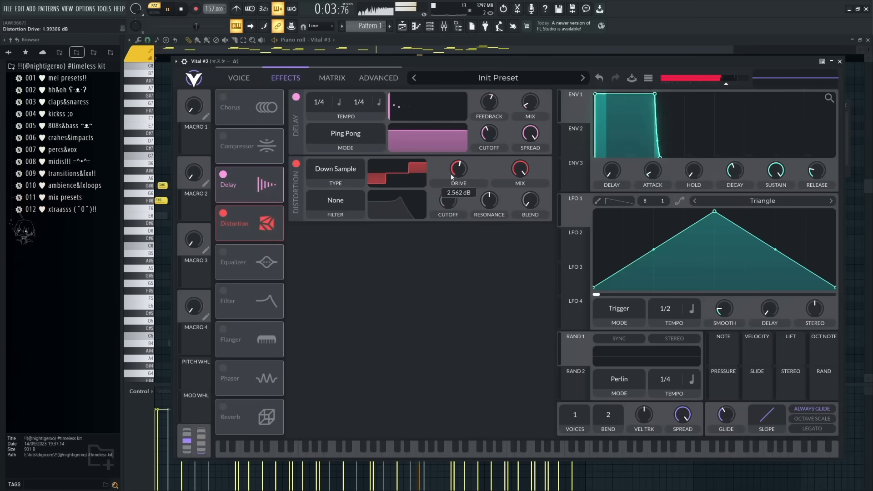
pyautogui.moveTo(451, 178); pyautogui.dragTo(452, 176)
pyautogui.moveTo(511, 171); pyautogui.dragTo(461, 170)
pyautogui.moveTo(522, 171); pyautogui.dragTo(522, 168)
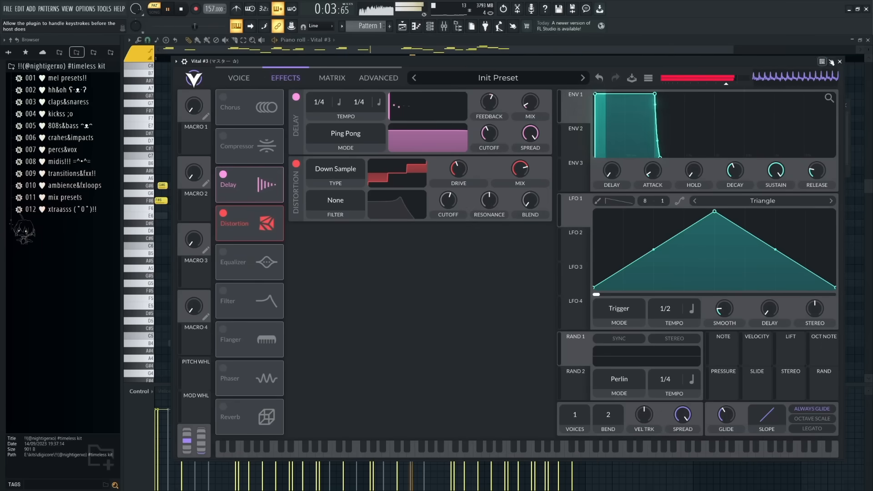
# - Close the Vital #3 window and raise the project tempo to 178 BPM
pyautogui.click(839, 61)
pyautogui.moveTo(207, 8); pyautogui.dragTo(207, 7)
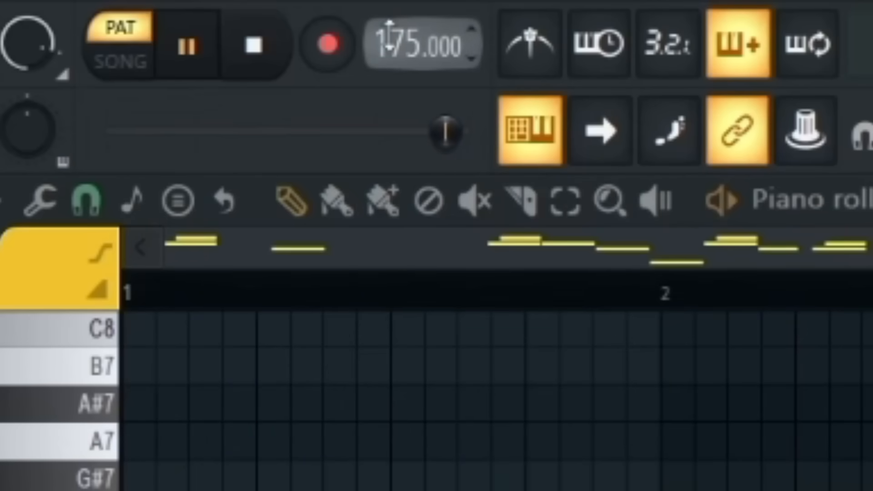
pyautogui.moveTo(389, 35); pyautogui.dragTo(387, 34)
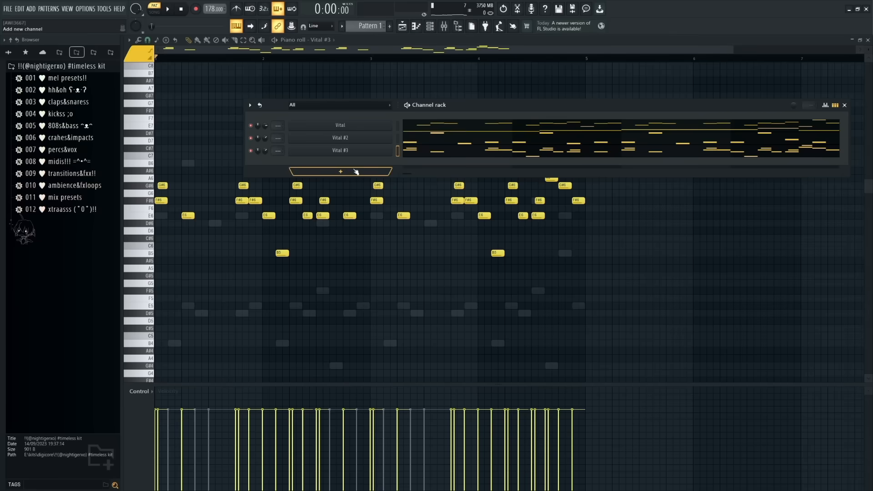
# - Add a fourth Vital instance to the channel rack and adjust oscillator 1's unison voices
pyautogui.click(356, 171)
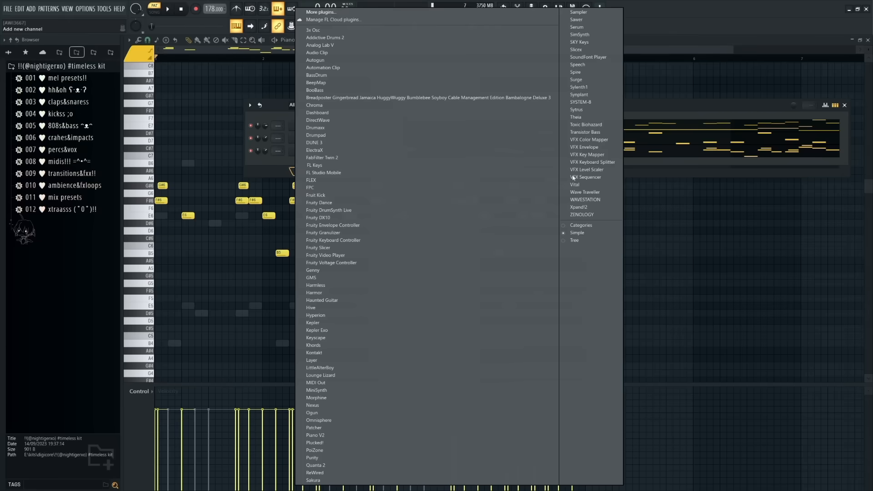
pyautogui.click(477, 169)
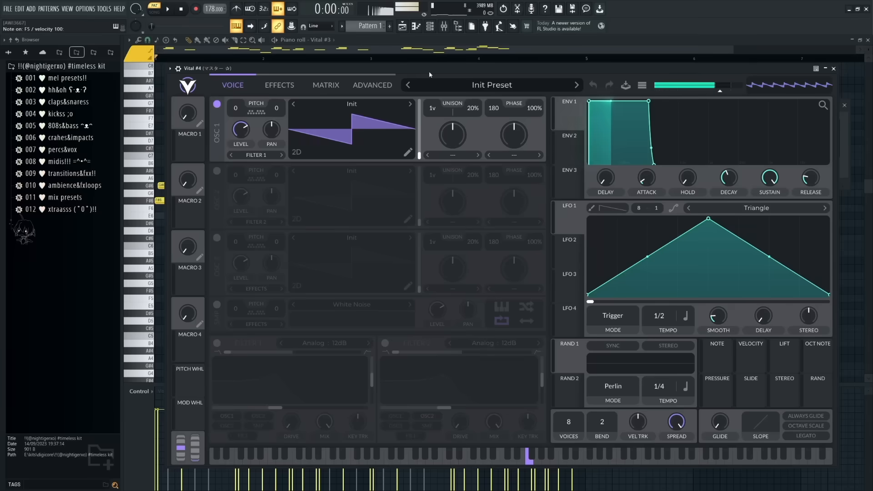
pyautogui.moveTo(435, 114); pyautogui.dragTo(435, 108)
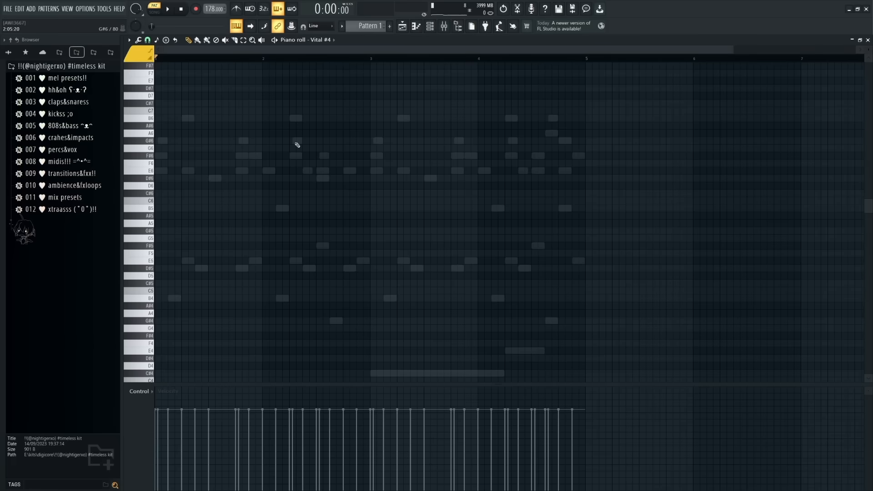
# - Copy the long bass notes from the first Vital's piano roll into Vital #4, transpose them one octave lower and play the pattern
pyautogui.moveTo(619, 321); pyautogui.dragTo(198, 194)
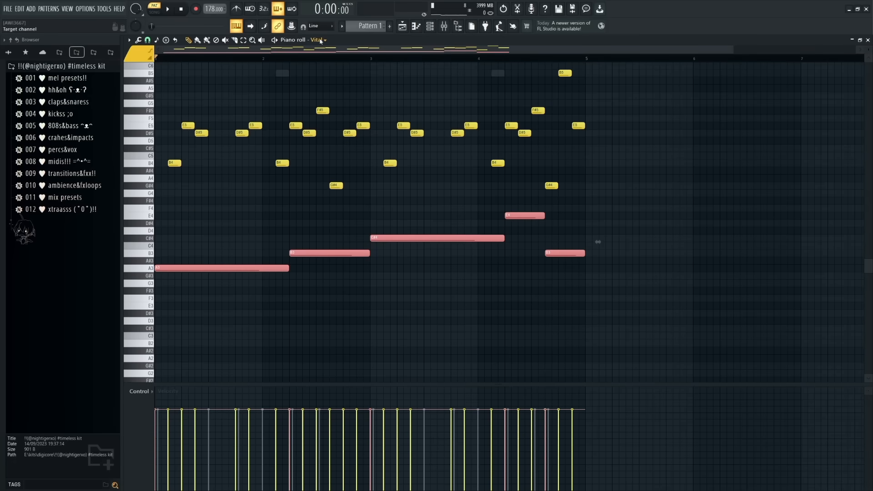
pyautogui.click(320, 41)
pyautogui.click(344, 107)
pyautogui.hotkey('ctrl', 'v')
pyautogui.scroll(-4, 339, 131)
pyautogui.hotkey('ctrl', 'Down')
pyautogui.hotkey('ctrl', 'Down')
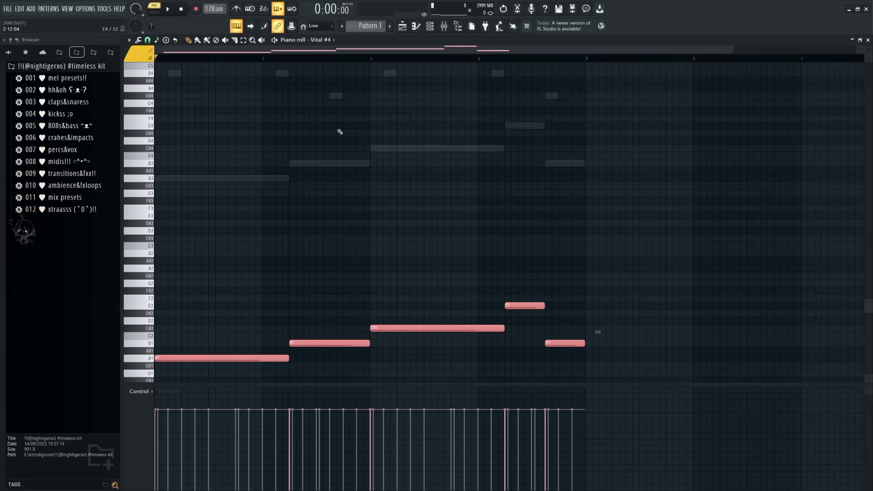
pyautogui.hotkey('ctrl', 'Up')
pyautogui.hotkey('ctrl', 'd')
pyautogui.press('space')
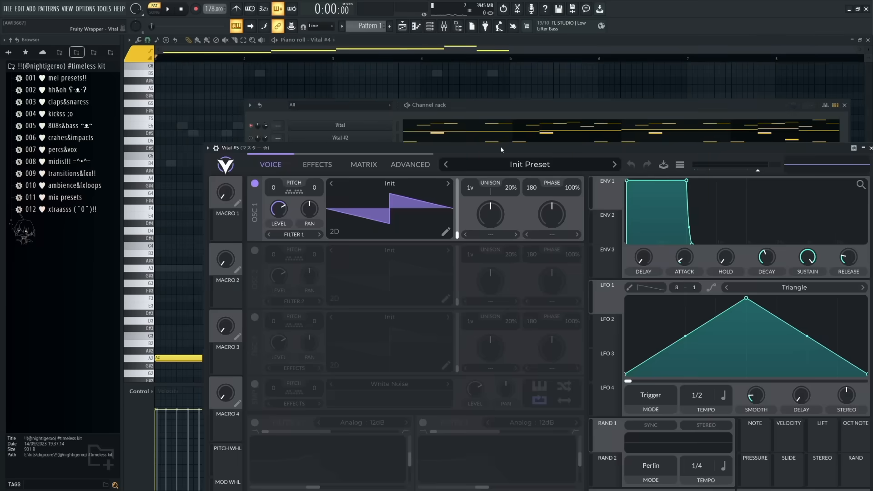
# - In Vital #5, set oscillator 1 to Basic Shapes and enable Down Sample Distortion with a higher drive
pyautogui.moveTo(501, 149); pyautogui.dragTo(464, 59)
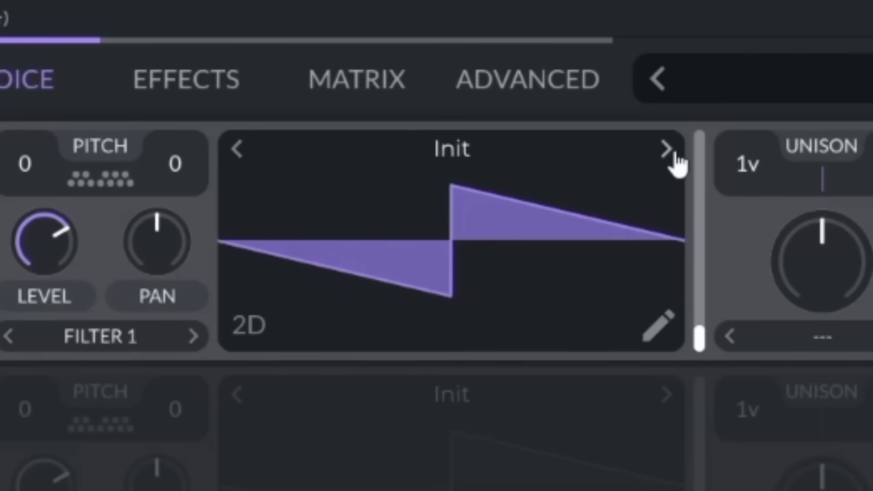
pyautogui.click(412, 95)
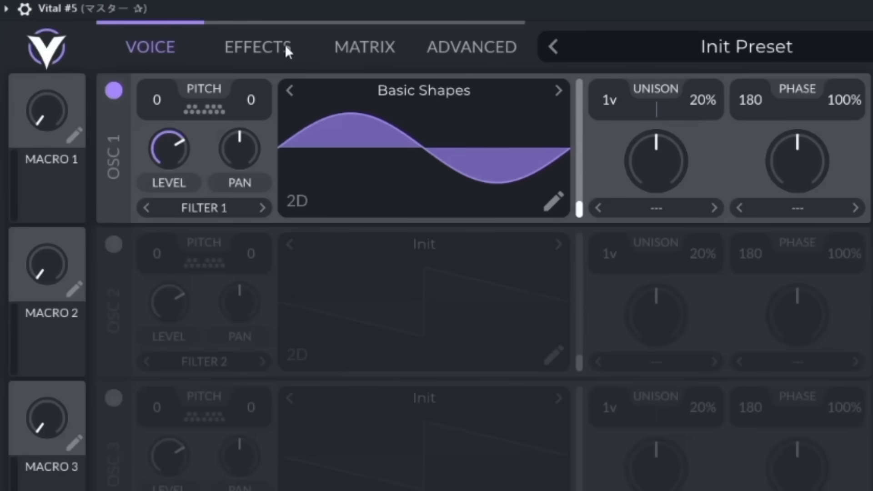
pyautogui.click(208, 75)
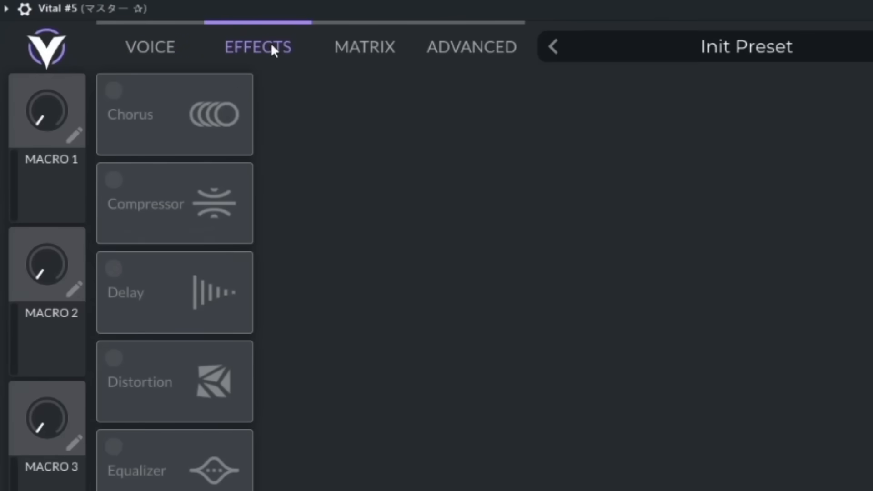
pyautogui.click(115, 358)
pyautogui.click(389, 97)
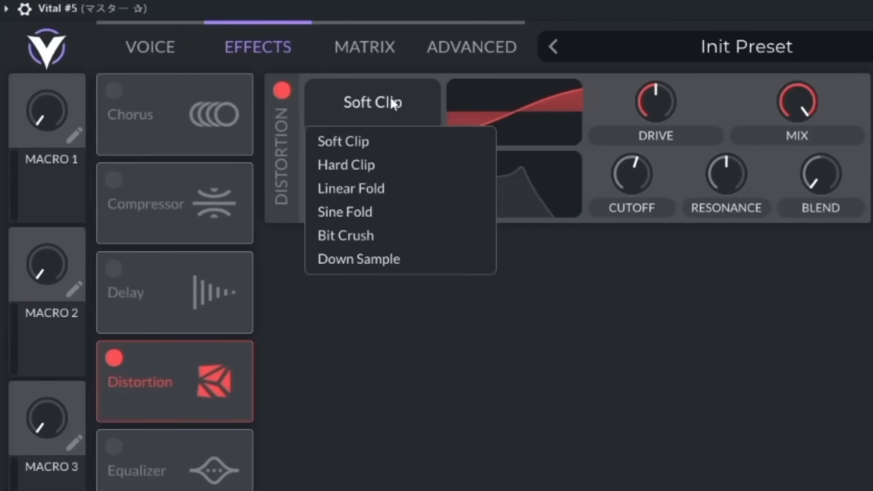
pyautogui.click(396, 258)
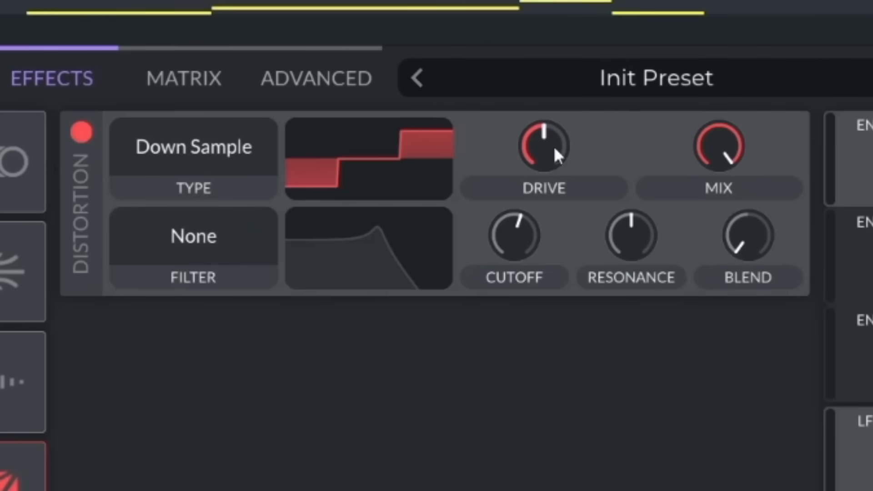
pyautogui.moveTo(550, 144)
pyautogui.mouseDown()
pyautogui.moveTo(548, 154)
pyautogui.moveTo(553, 133)
pyautogui.mouseUp()
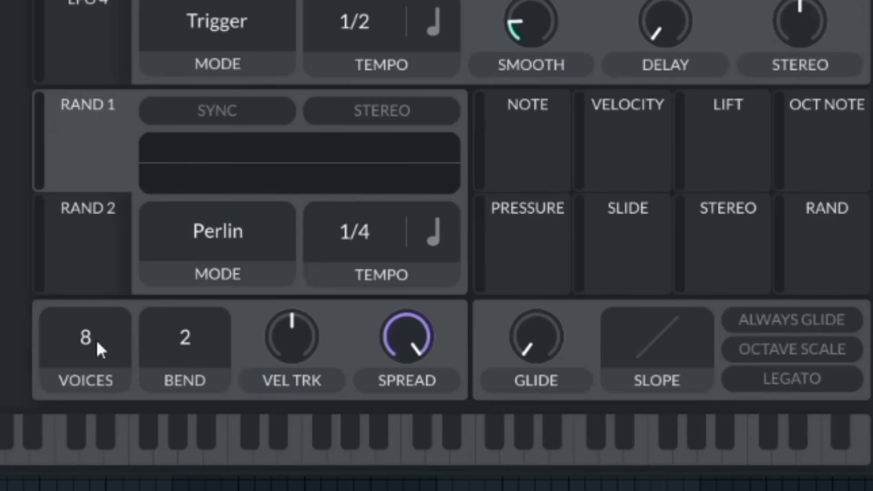
# - Reduce the voice count to the minimum, raise the glide time and enable Always Glide
pyautogui.moveTo(94, 342); pyautogui.dragTo(98, 489)
pyautogui.moveTo(558, 336); pyautogui.dragTo(572, 256)
pyautogui.click(750, 318)
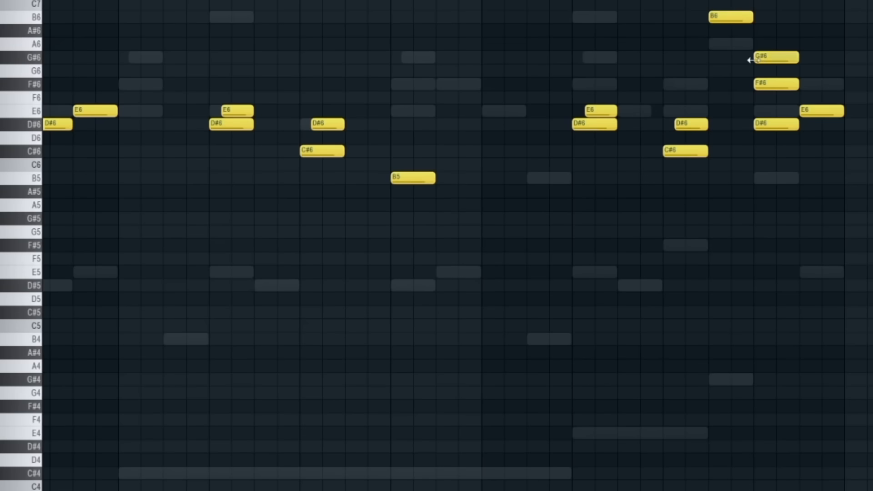
# - Delete the D#6 note beneath the F#6 and G#6 notes near the pattern's end and move the final E6 note up to F#6
pyautogui.rightClick(776, 123)
pyautogui.moveTo(821, 111); pyautogui.dragTo(820, 83)
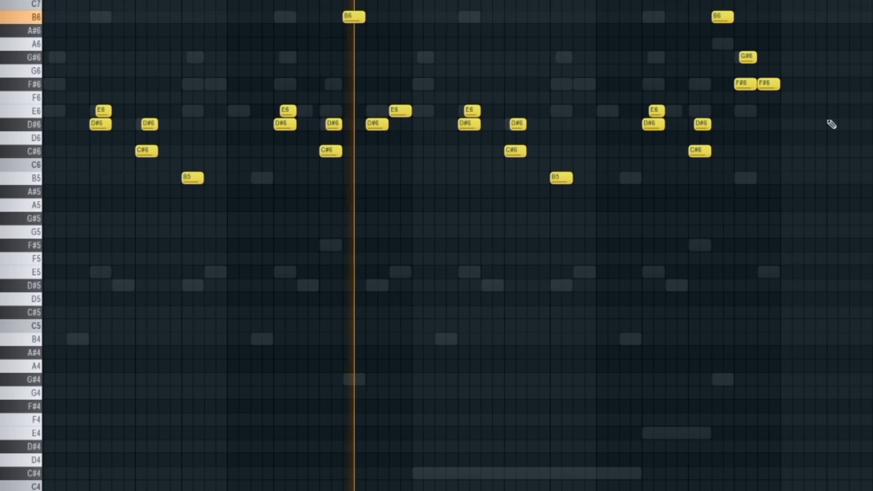
pyautogui.scroll(3, 819, 123)
pyautogui.scroll(2, 733, 132)
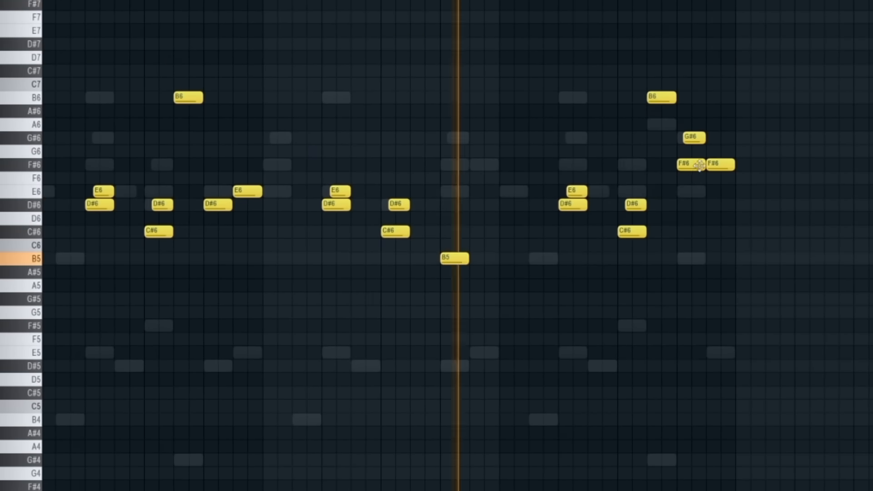
pyautogui.scroll(-4, 710, 128)
pyautogui.scroll(4, 659, 163)
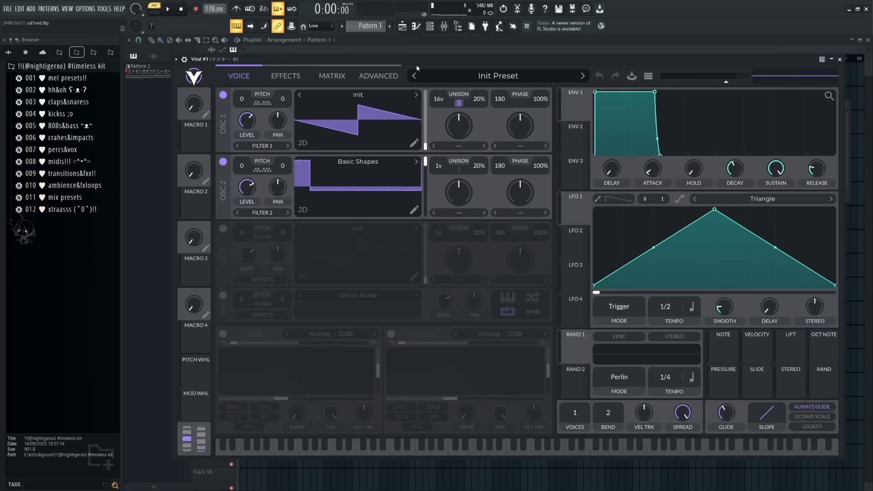
# - Turn on the sample oscillator in Vital #3 with White Noise, raise its level and audition it
pyautogui.press('c')
pyautogui.press('d')
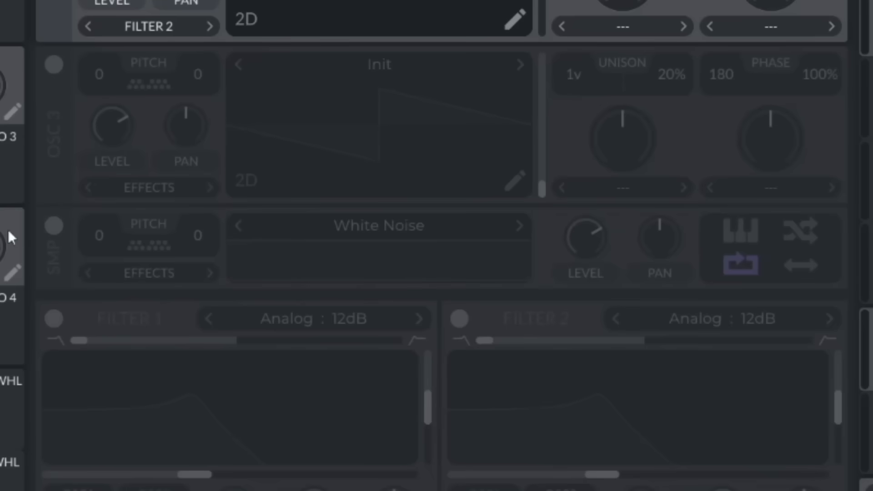
pyautogui.click(222, 296)
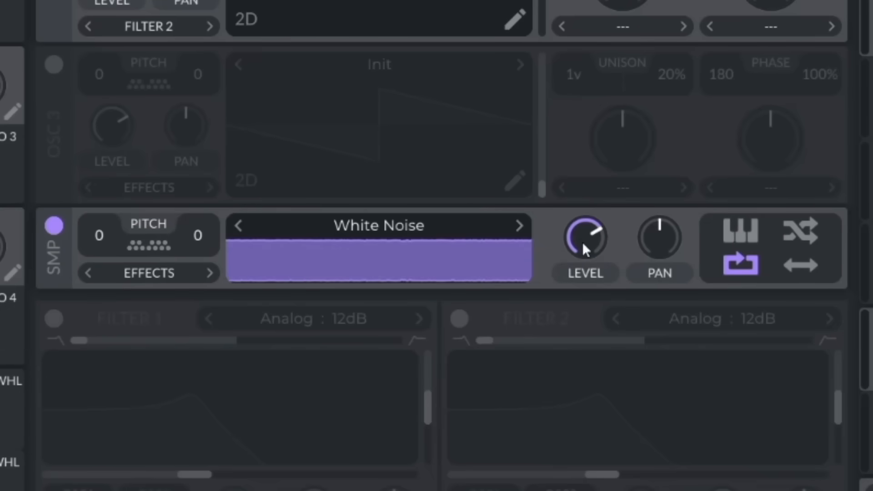
pyautogui.moveTo(582, 242); pyautogui.dragTo(596, 209)
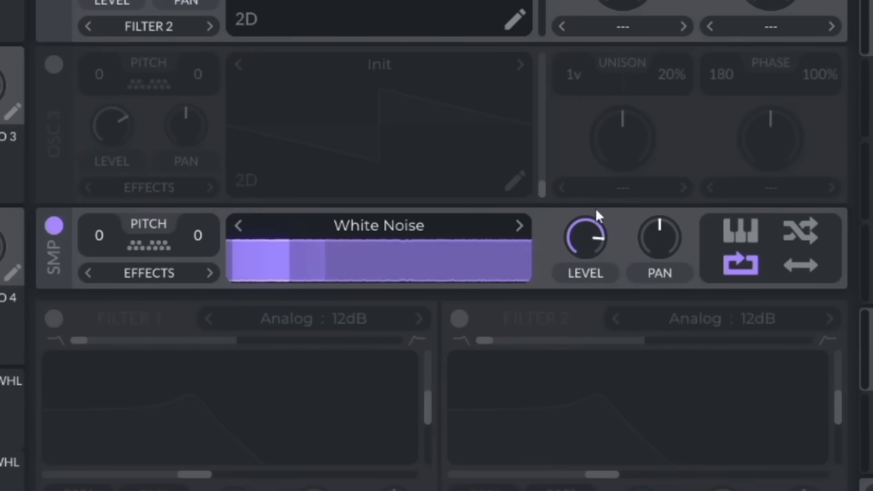
# - Switch the sample oscillator from White Noise to Pink Noise and adjust its level
pyautogui.click(520, 227)
pyautogui.click(521, 230)
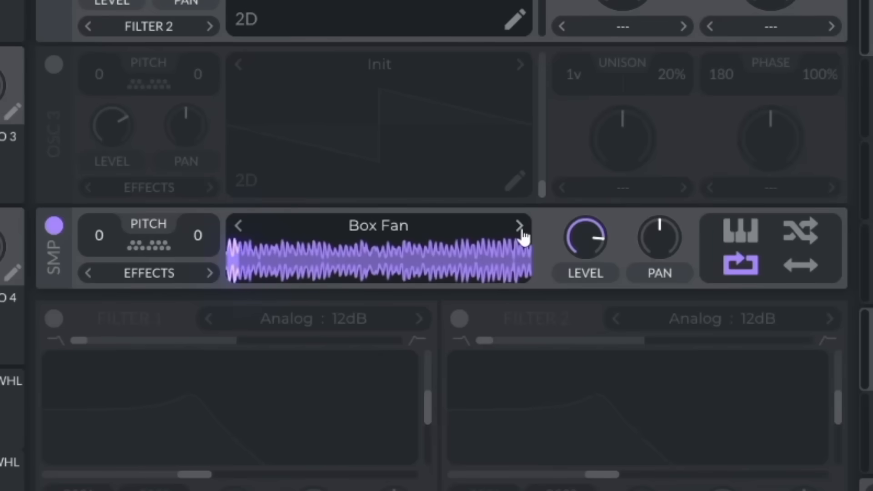
pyautogui.click(521, 229)
pyautogui.click(521, 230)
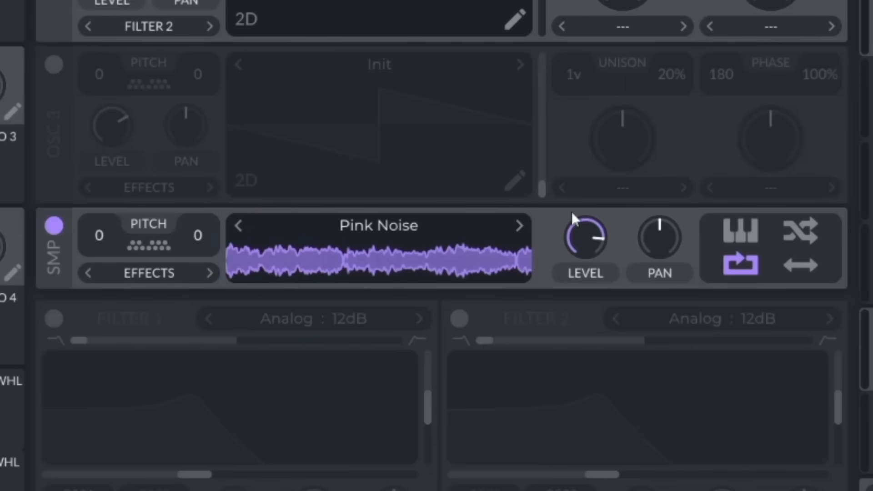
pyautogui.moveTo(585, 227); pyautogui.dragTo(588, 250)
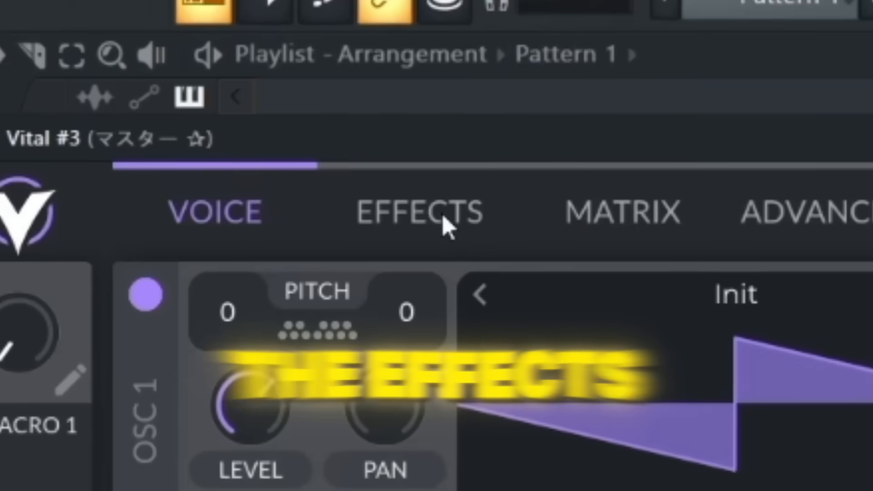
# - Enable the equalizer effect, switch its low band to a low cut and raise the cutoff slightly
pyautogui.click(446, 225)
pyautogui.click(302, 197)
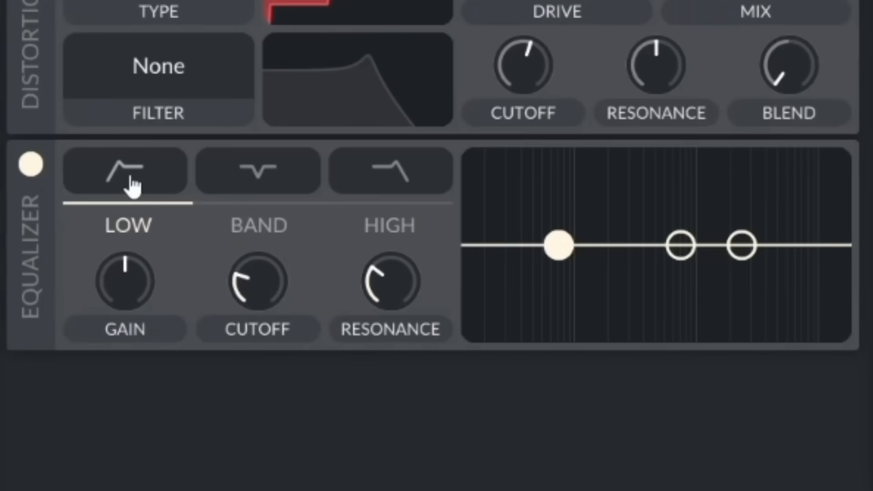
pyautogui.click(163, 203)
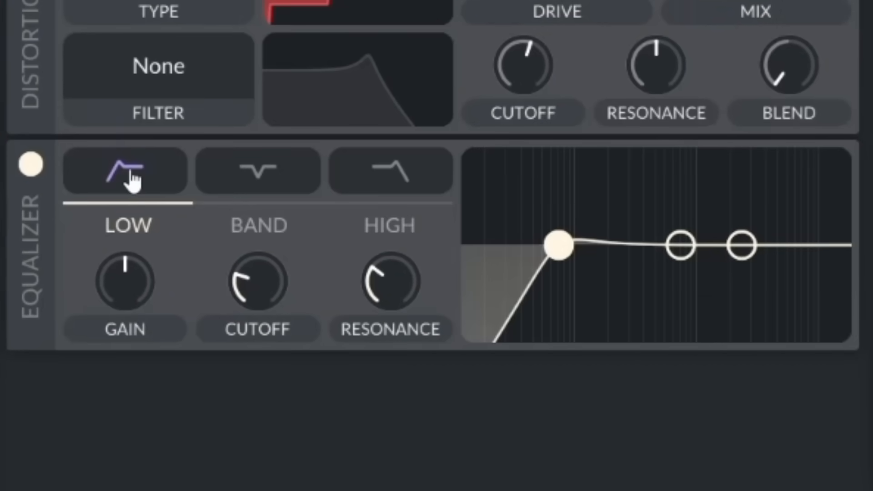
pyautogui.moveTo(557, 243); pyautogui.dragTo(579, 315)
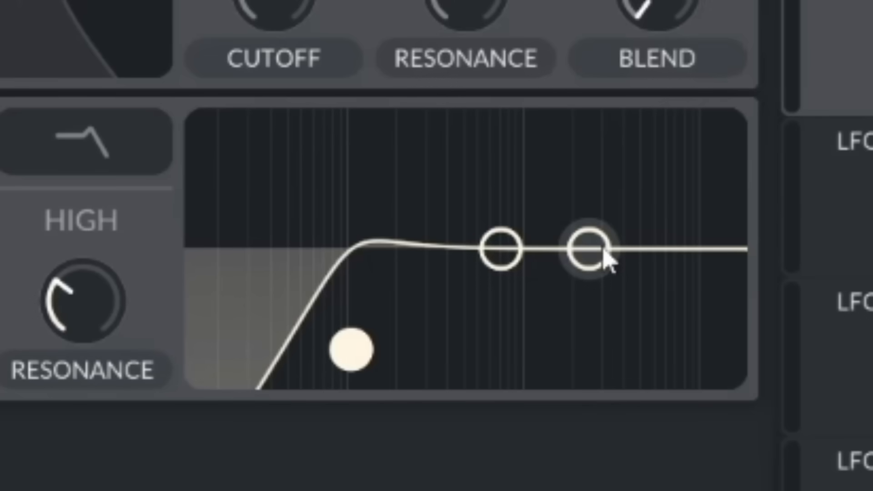
# - Boost the equalizer's high band, sweep its resonance between 0 and 100, and shift the band to a lower cutoff
pyautogui.moveTo(598, 266); pyautogui.dragTo(571, 156)
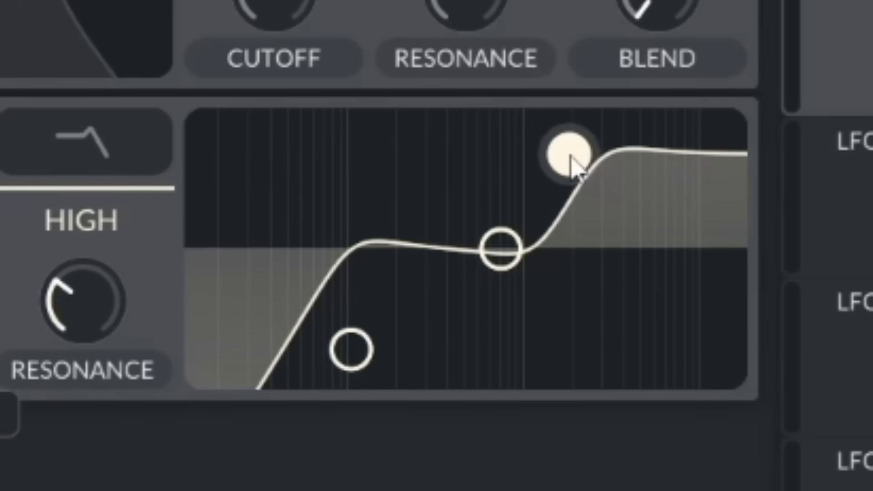
pyautogui.scroll(-10, 571, 157)
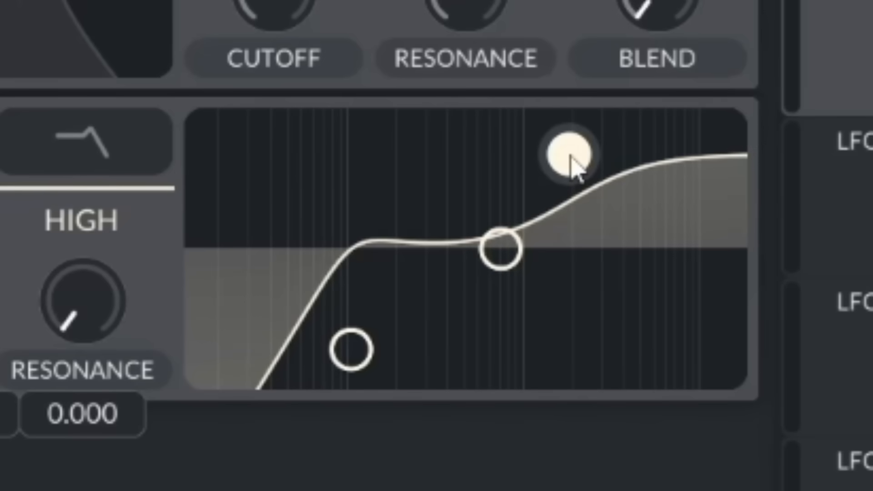
pyautogui.scroll(15, 570, 156)
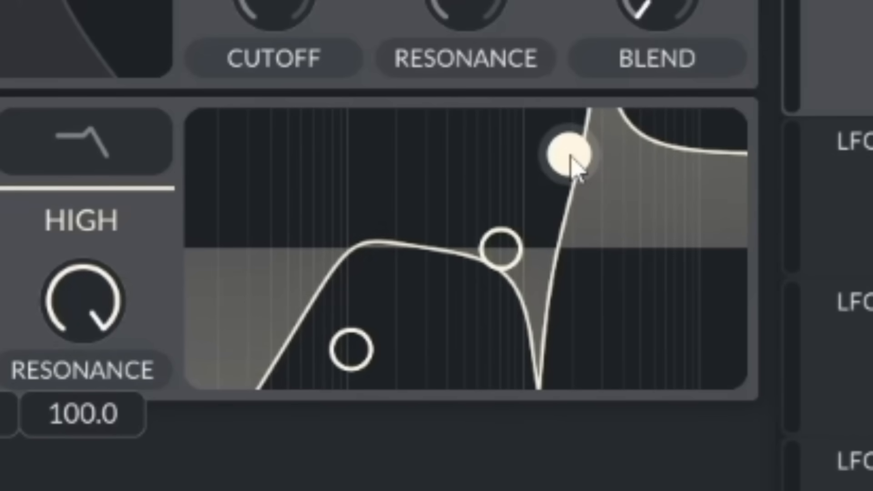
pyautogui.moveTo(574, 164); pyautogui.dragTo(542, 164)
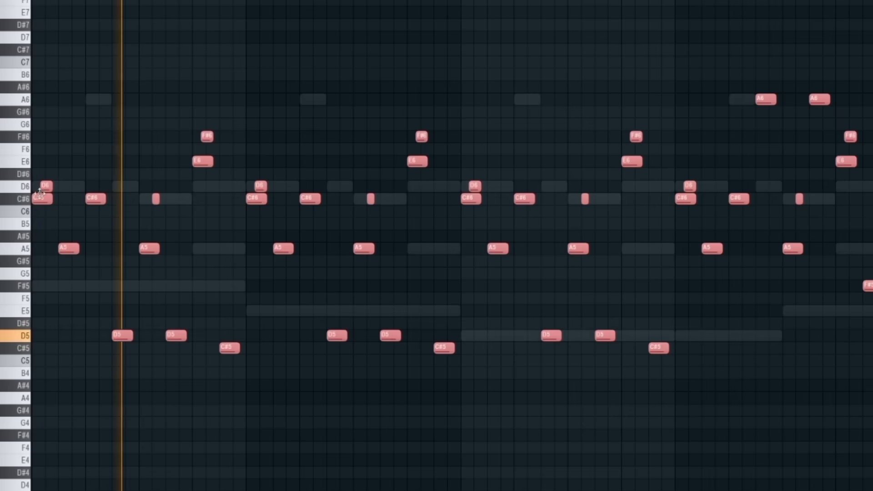
# - Set oscillator 1's unison detune to 16% and its spectral morph to Vocode, turning the morph amount well down
pyautogui.scroll(5, 100, 120)
pyautogui.moveTo(170, 200); pyautogui.dragTo(146, 203)
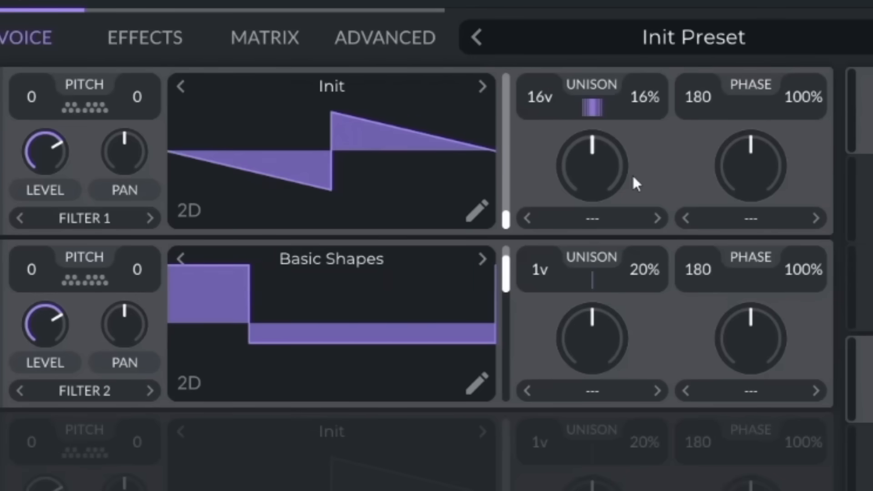
pyautogui.moveTo(591, 158); pyautogui.dragTo(608, 187)
pyautogui.click(590, 222)
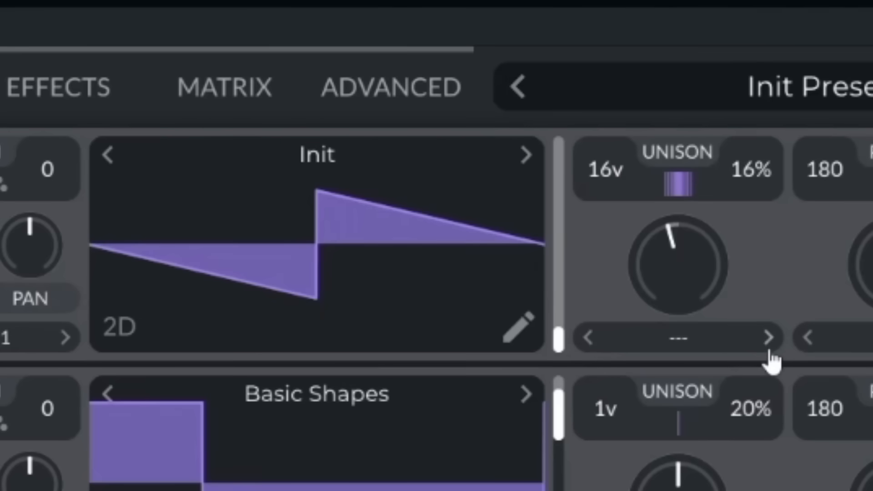
pyautogui.click(769, 337)
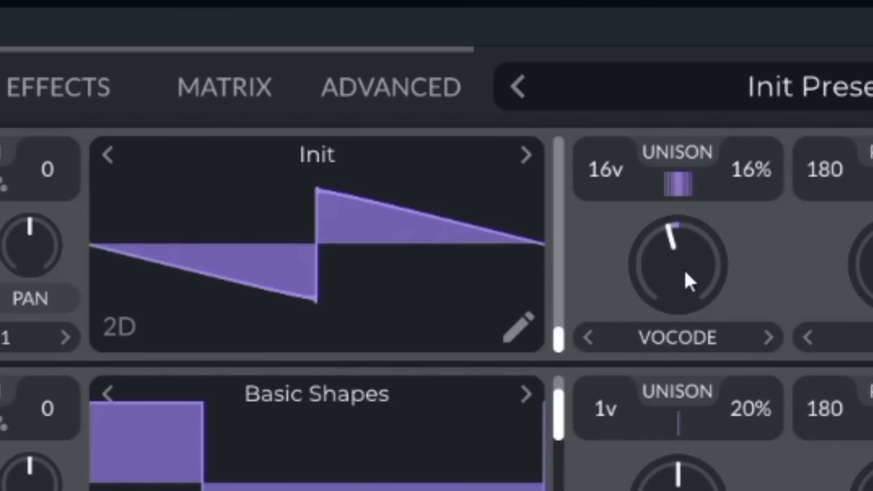
pyautogui.moveTo(685, 280); pyautogui.dragTo(685, 330)
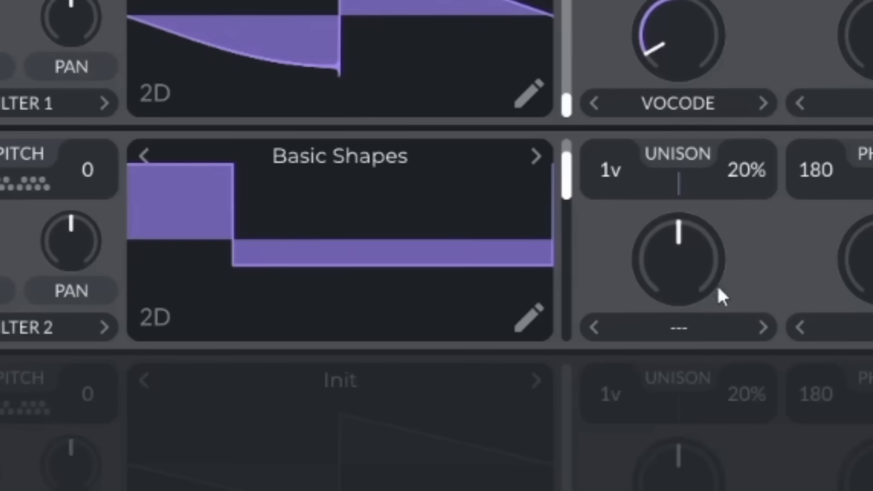
# - Try Vocode on oscillator 2, settle on the Form Scale morph, adjust its amount, close Vital #2 and play the pattern
pyautogui.click(764, 328)
pyautogui.moveTo(690, 281); pyautogui.dragTo(684, 334)
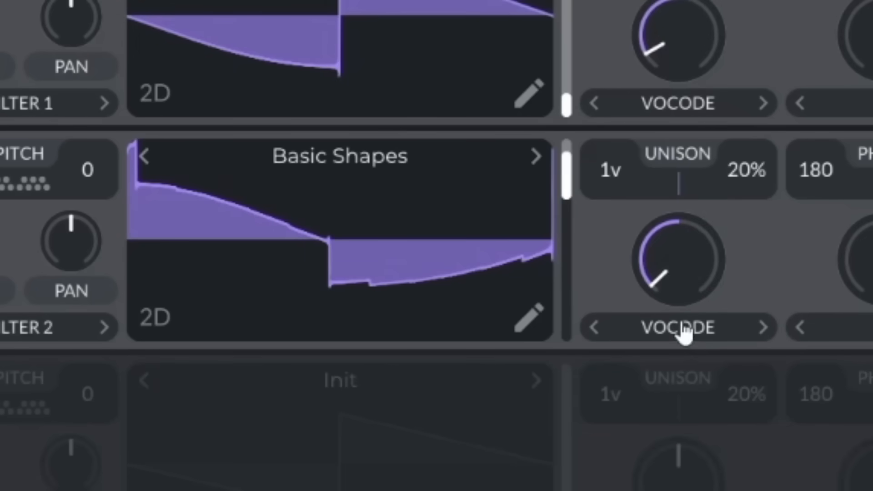
pyautogui.moveTo(685, 283); pyautogui.dragTo(651, 214)
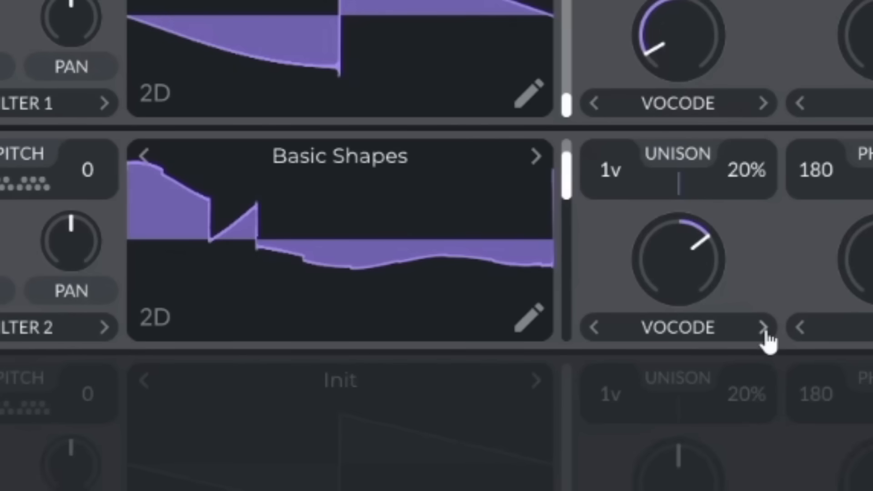
pyautogui.click(764, 330)
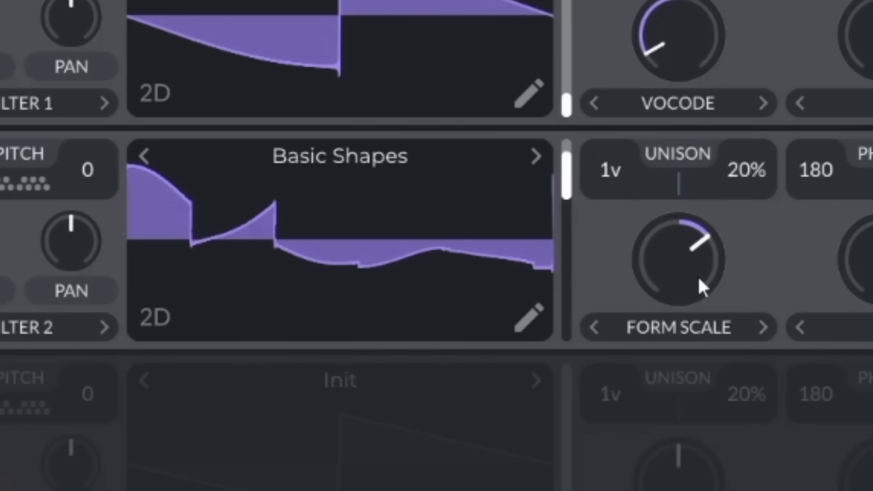
pyautogui.moveTo(686, 266); pyautogui.dragTo(680, 284)
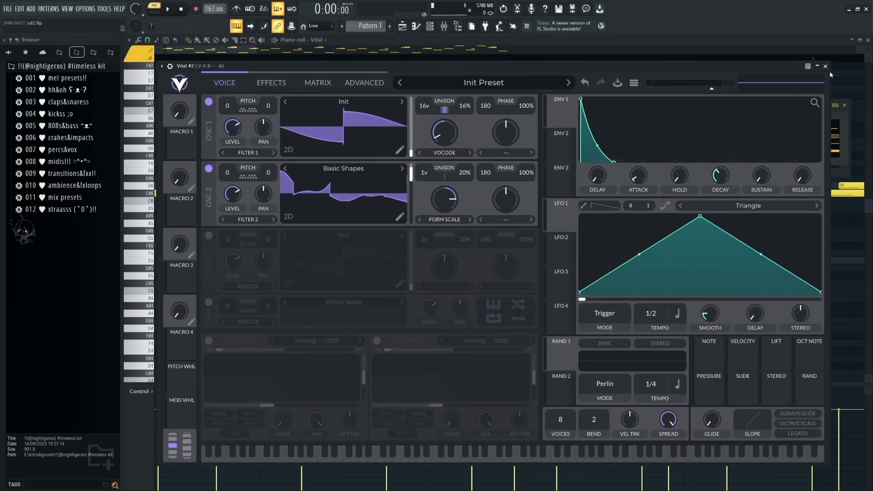
pyautogui.click(826, 67)
pyautogui.press('space')
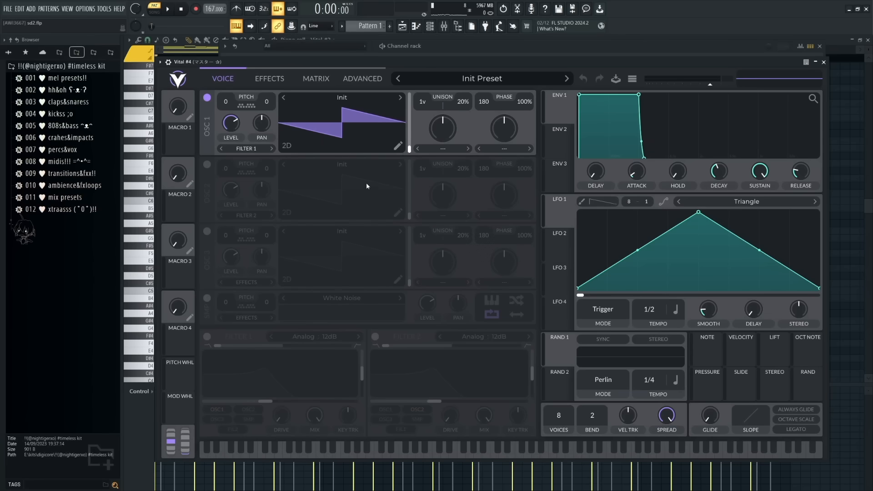
# - Set oscillator 1 in Vital #4 to Basic Shapes and try shifting its fine-tune pitch while sounding a note
pyautogui.click(399, 98)
pyautogui.press('n')
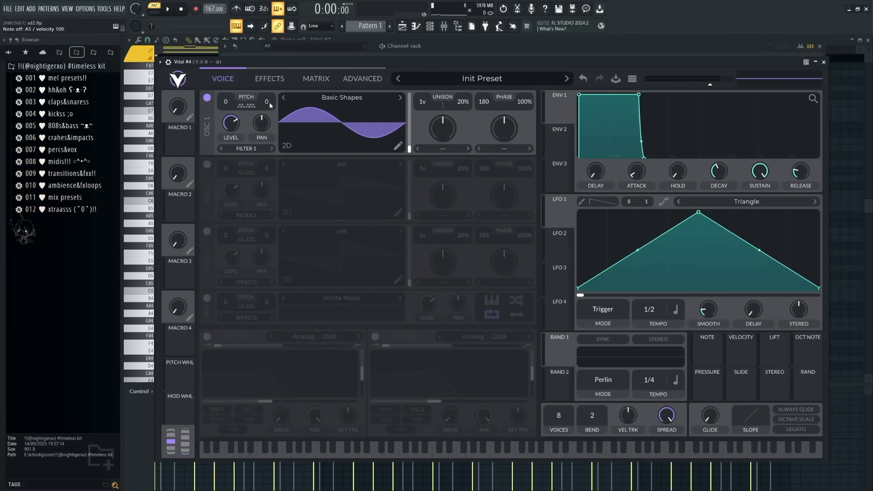
pyautogui.moveTo(269, 102); pyautogui.dragTo(269, 104)
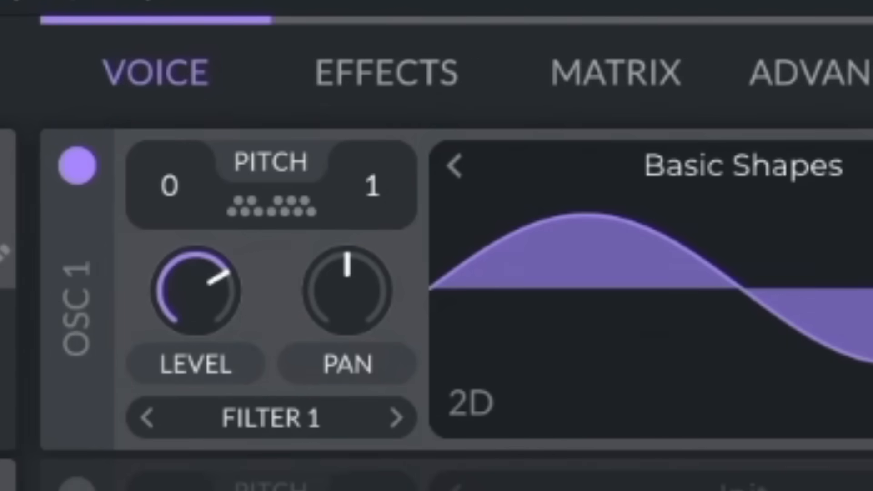
pyautogui.moveTo(402, 200); pyautogui.dragTo(444, 166)
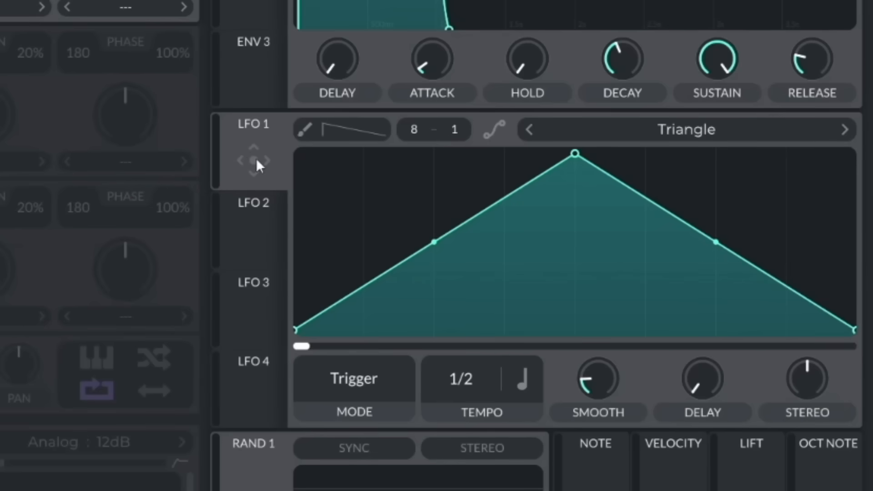
# - Assign LFO 1 to oscillator 1's fine-tune pitch at full modulation amount and play the pattern briefly
pyautogui.moveTo(256, 160); pyautogui.dragTo(138, 115)
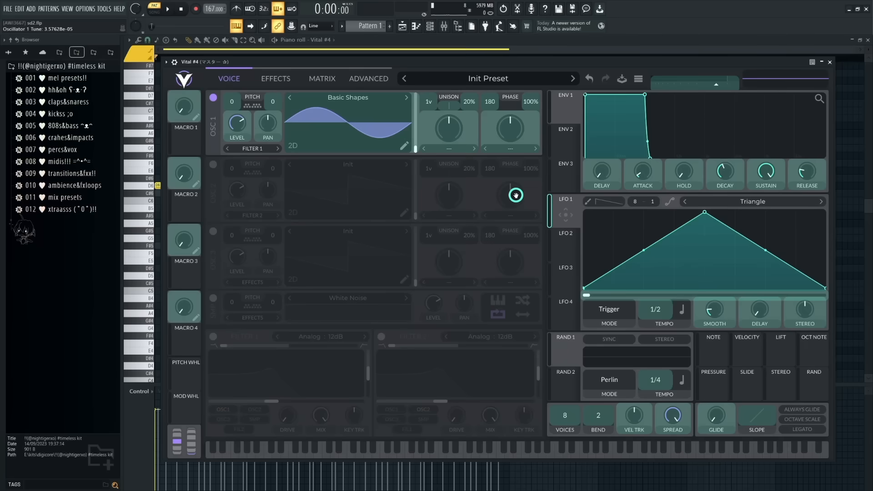
pyautogui.moveTo(506, 157); pyautogui.dragTo(275, 103)
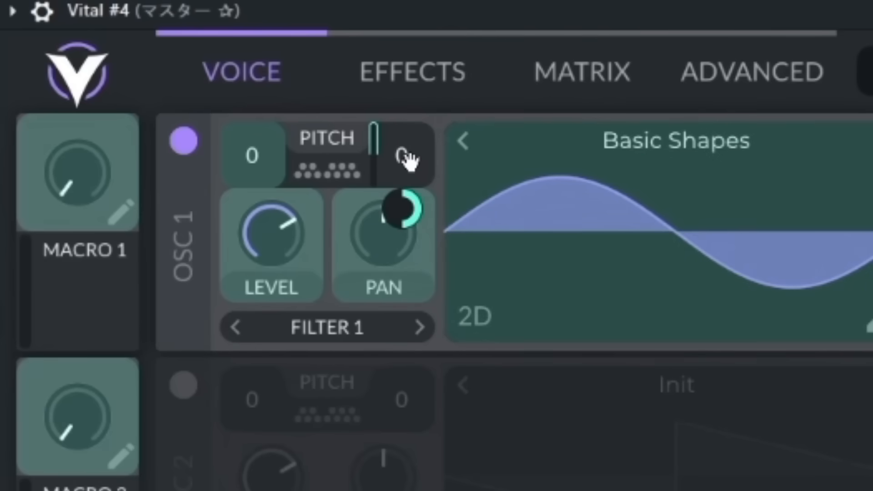
pyautogui.moveTo(408, 160); pyautogui.dragTo(410, 160)
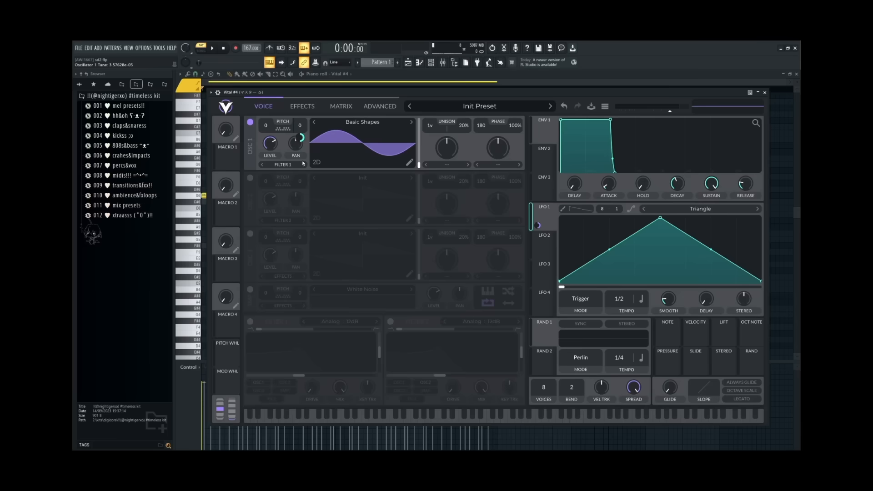
pyautogui.press('space')
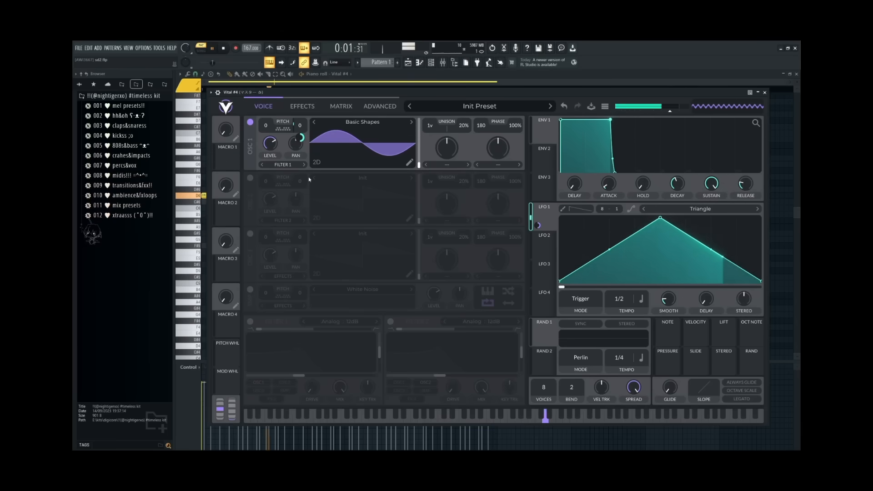
pyautogui.press('space')
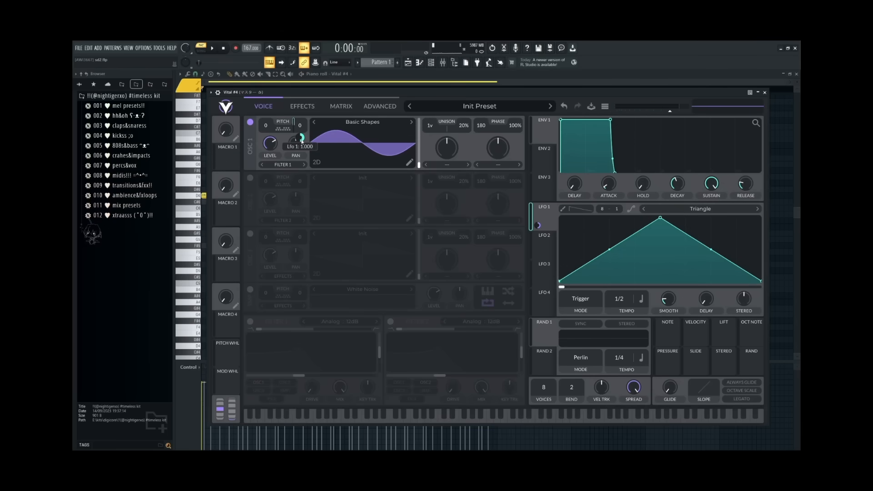
# - Reduce the LFO 1 modulation on the fine-tune pitch to about 0.5 and set the LFO's tempo to 1/8
pyautogui.moveTo(302, 141); pyautogui.dragTo(304, 139)
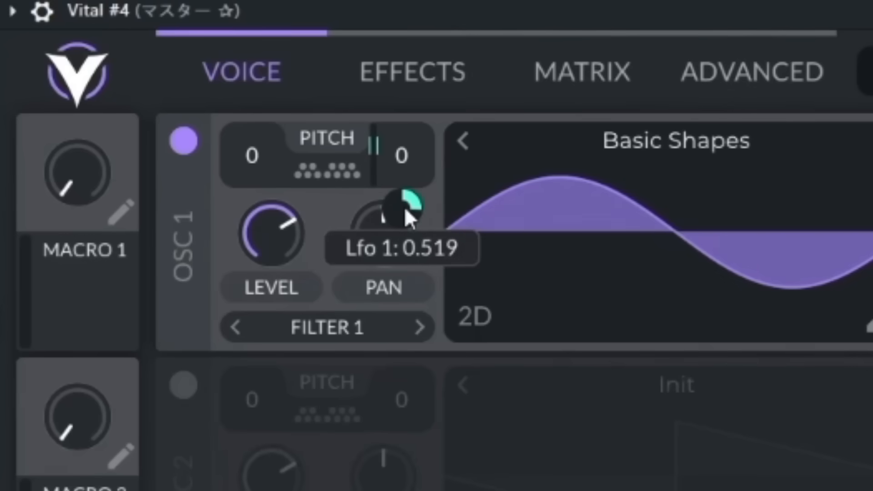
pyautogui.moveTo(404, 206); pyautogui.dragTo(403, 202)
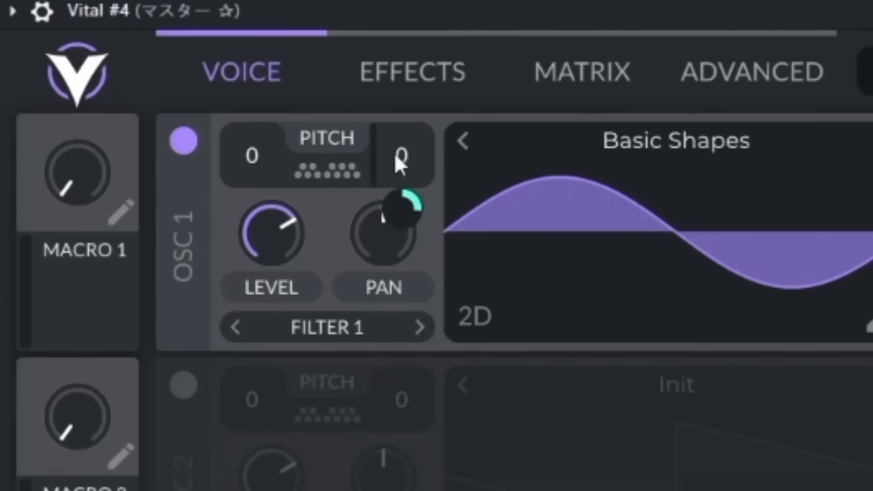
pyautogui.moveTo(402, 213)
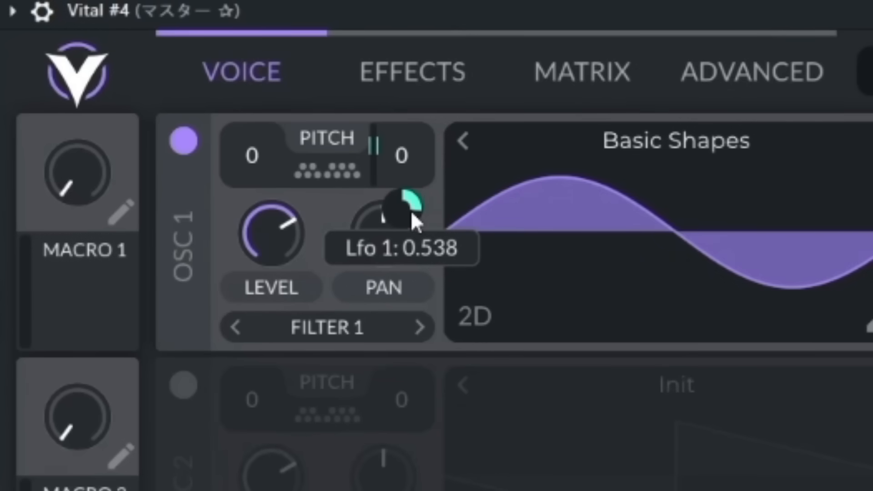
pyautogui.moveTo(411, 210); pyautogui.dragTo(409, 210)
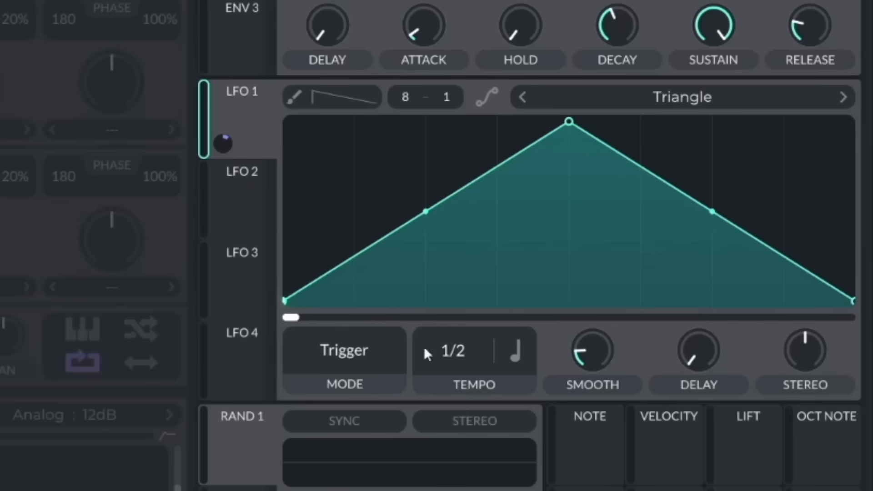
pyautogui.moveTo(454, 351); pyautogui.dragTo(467, 386)
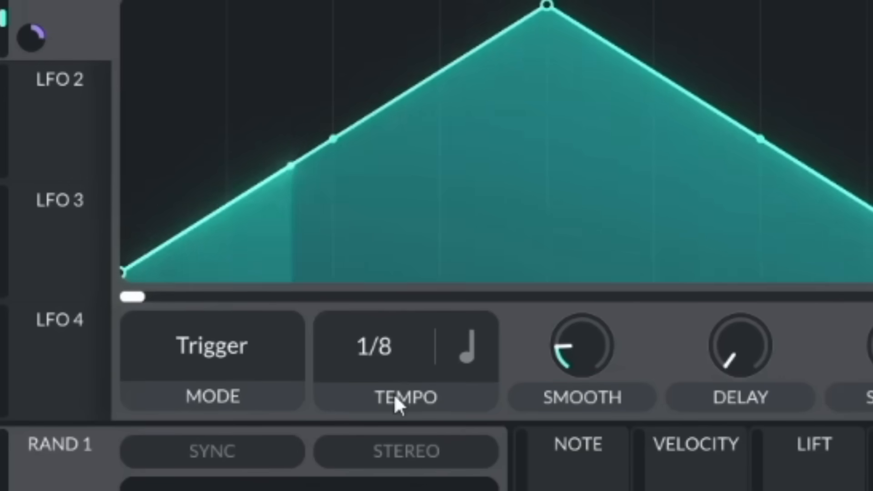
# - Set LFO 1's tempo to 1/16 and add a Down Sample distortion with reduced drive and mix
pyautogui.moveTo(393, 347); pyautogui.dragTo(388, 375)
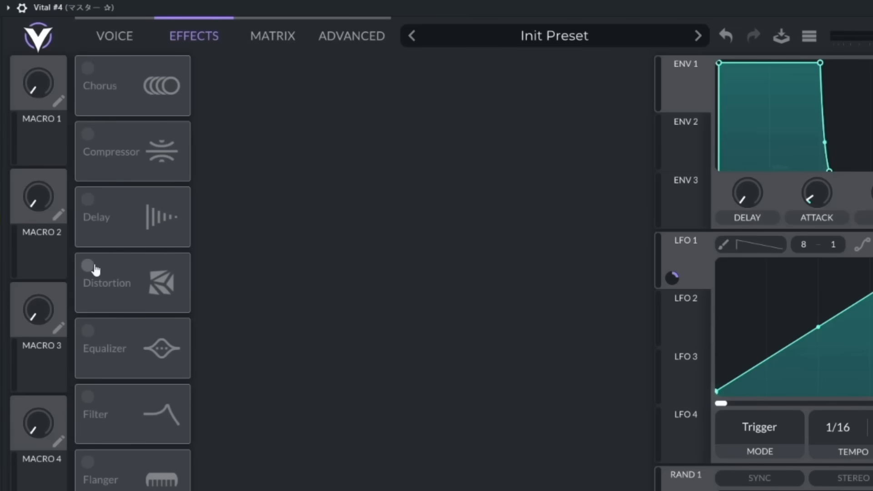
pyautogui.click(88, 266)
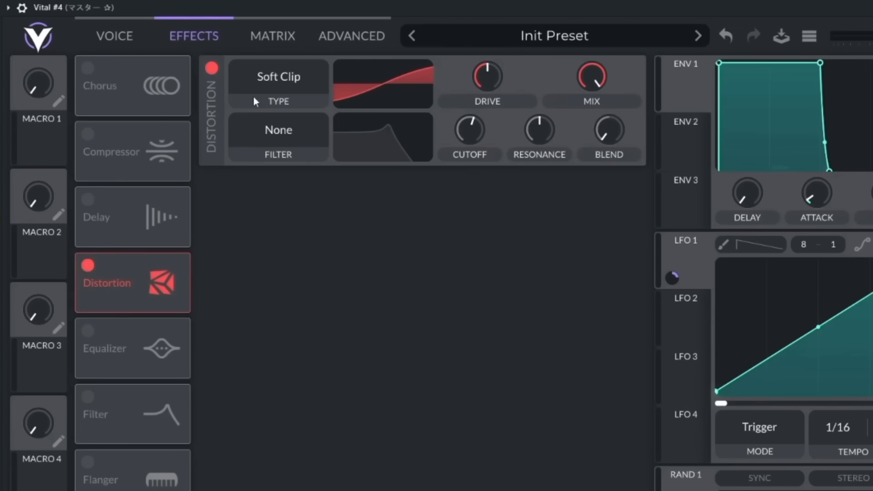
pyautogui.click(294, 83)
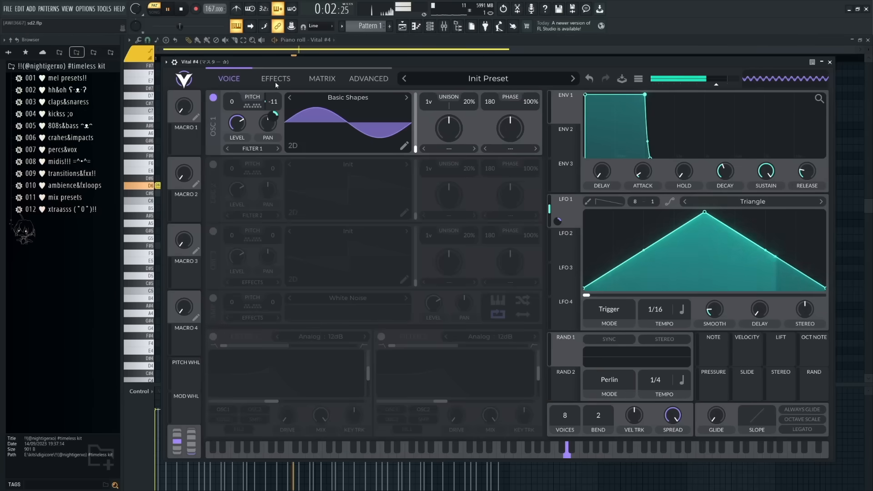
pyautogui.click(274, 80)
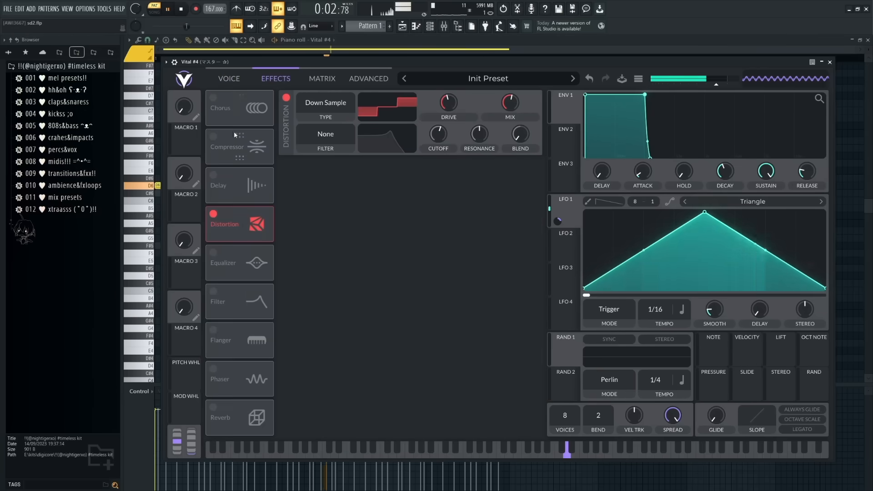
# - Enable oscillator 2 with 16 unison voices and its fine-tune pitch modulated by LFO 1
pyautogui.click(106, 223)
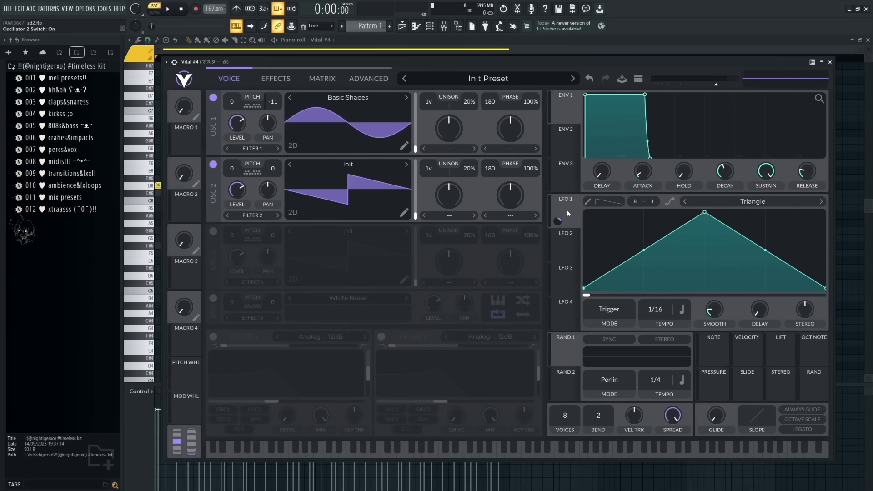
pyautogui.moveTo(387, 215); pyautogui.dragTo(388, 263)
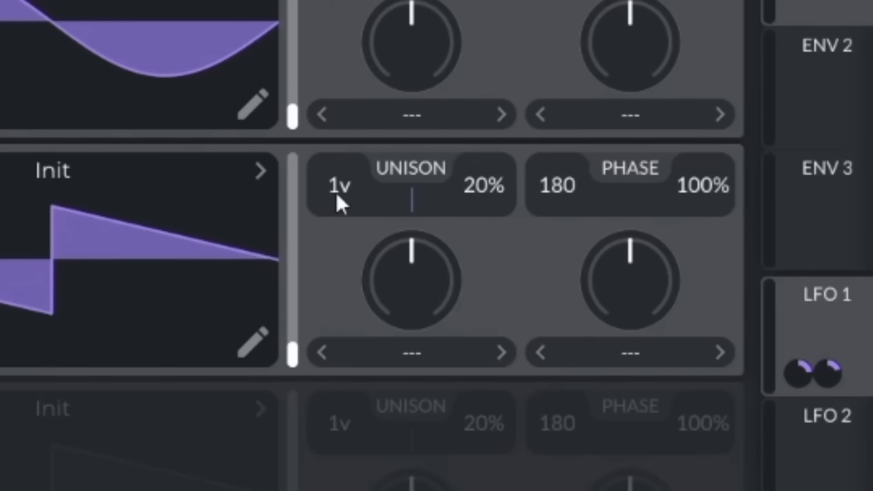
pyautogui.moveTo(337, 194); pyautogui.dragTo(369, 199)
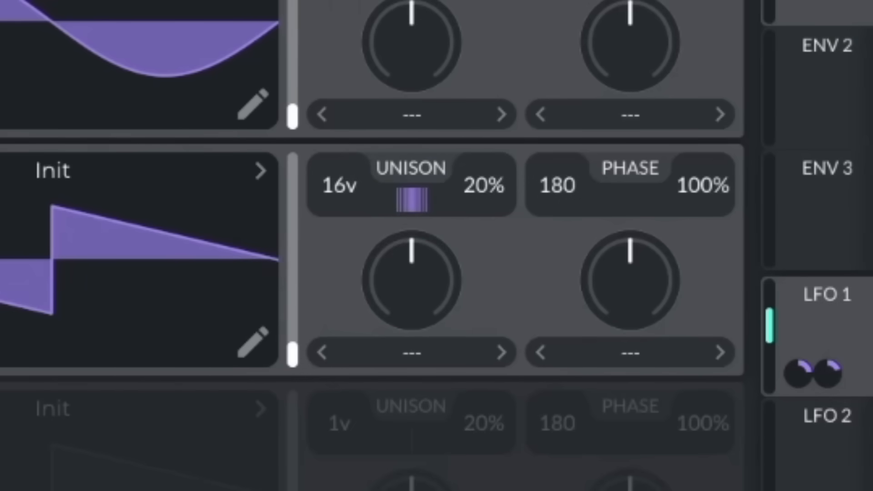
# - Set oscillator 1's spectral morph to Smear and lower its amount
pyautogui.click(714, 311)
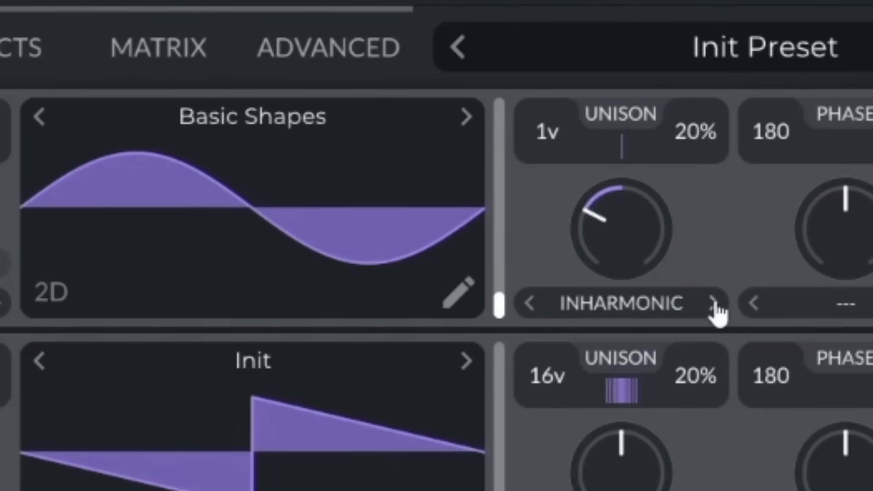
pyautogui.click(715, 303)
pyautogui.moveTo(640, 250)
pyautogui.mouseDown()
pyautogui.moveTo(632, 281)
pyautogui.moveTo(678, 148)
pyautogui.moveTo(641, 274)
pyautogui.moveTo(655, 227)
pyautogui.moveTo(637, 357)
pyautogui.mouseUp()
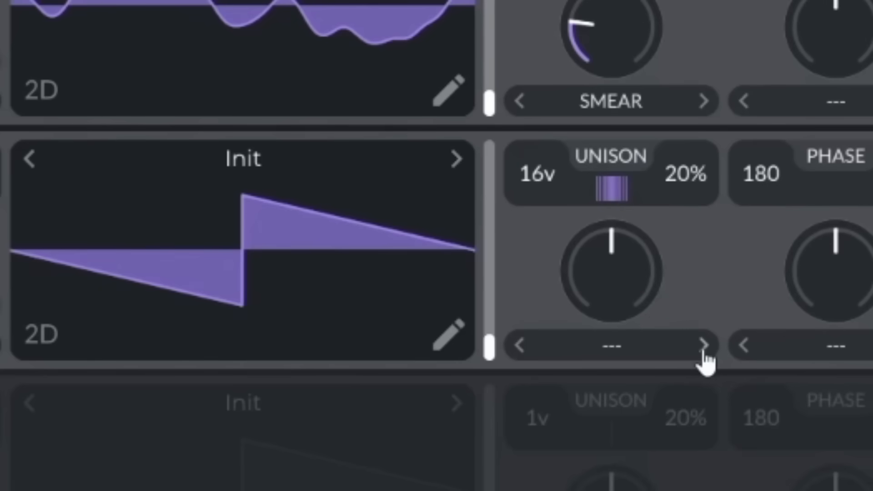
# - Set oscillator 2's spectral morph to Harm Stretch and raise its amount slightly above centre
pyautogui.click(703, 346)
pyautogui.click(704, 346)
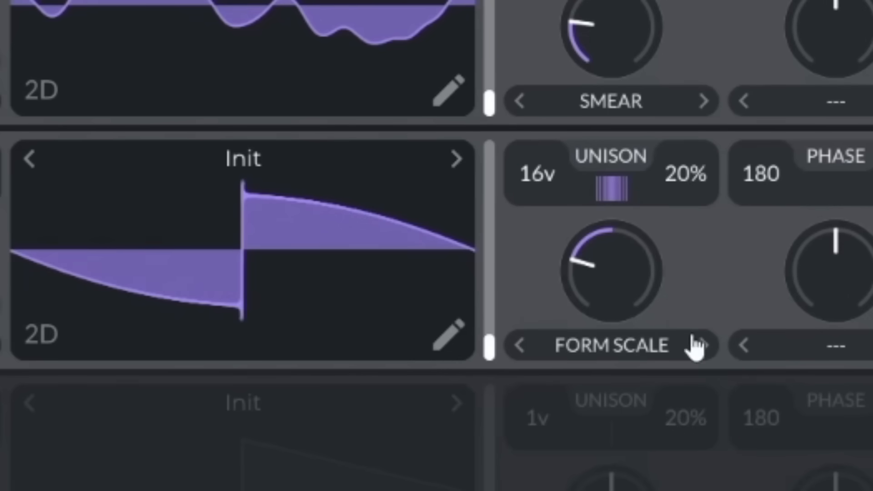
pyautogui.click(703, 346)
pyautogui.moveTo(665, 306); pyautogui.dragTo(670, 199)
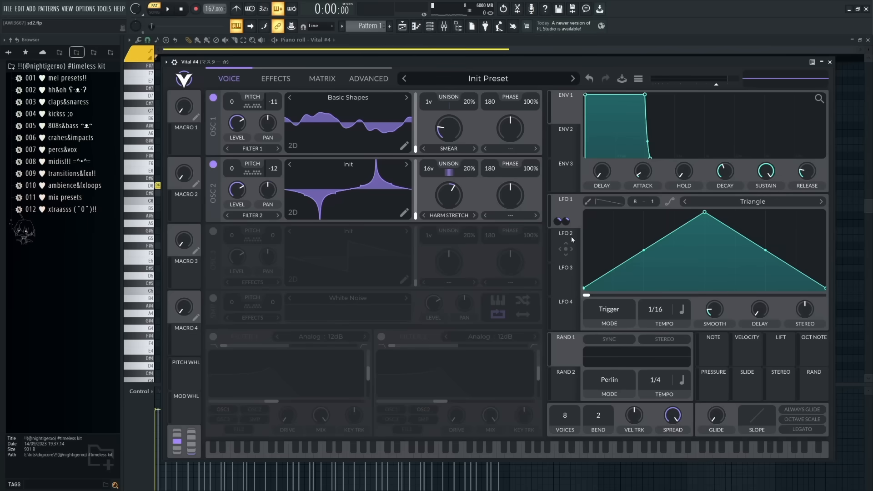
# - Modulate oscillator 2's Harm Stretch amount with LFO 2 at about 0.53, using a 1/8 tempo and a curved rising ramp
pyautogui.click(572, 236)
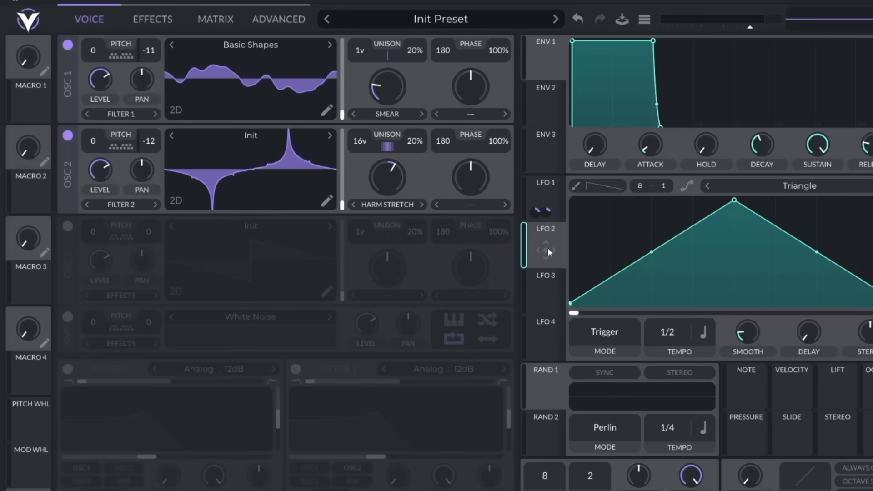
pyautogui.moveTo(548, 250); pyautogui.dragTo(390, 183)
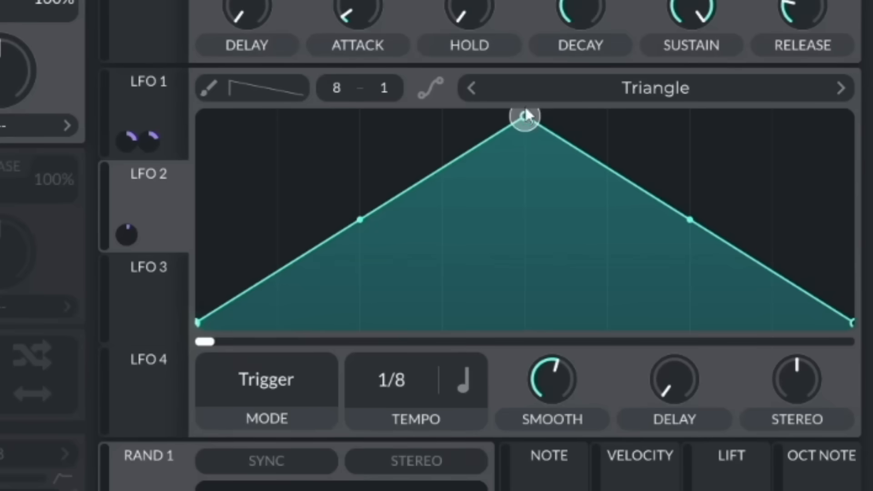
pyautogui.moveTo(732, 199); pyautogui.dragTo(872, 200)
pyautogui.moveTo(524, 223); pyautogui.dragTo(523, 347)
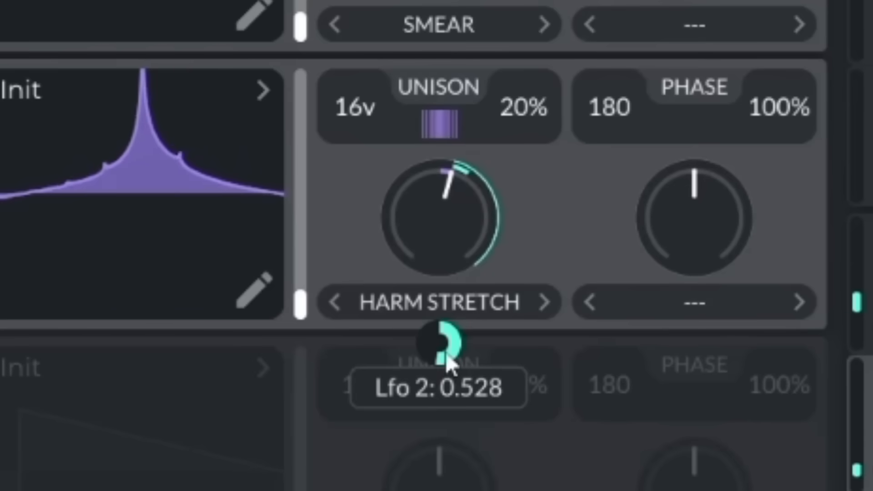
pyautogui.moveTo(446, 352)
pyautogui.mouseDown()
pyautogui.moveTo(452, 356)
pyautogui.moveTo(447, 345)
pyautogui.mouseUp()
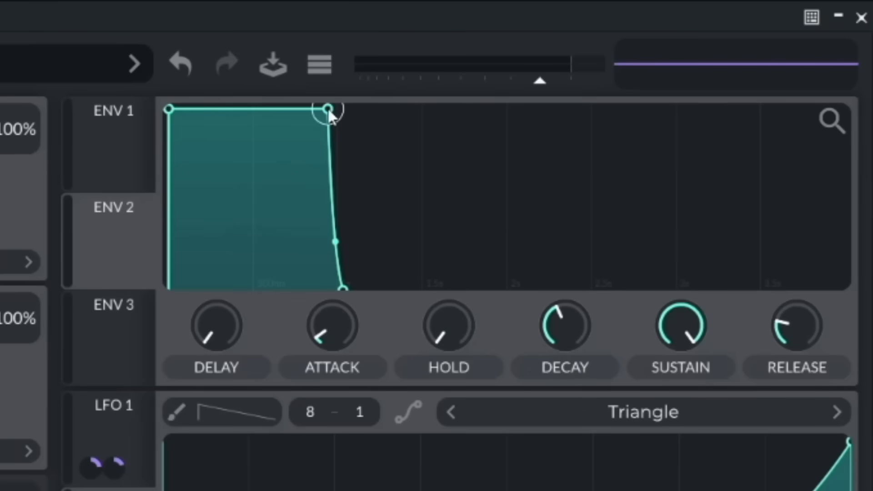
# - Modulate oscillator 1's level negatively with a short-decay envelope 2, and raise the drive of a Hard Clip distortion
pyautogui.moveTo(644, 94); pyautogui.dragTo(606, 165)
pyautogui.moveTo(228, 310); pyautogui.dragTo(235, 308)
pyautogui.moveTo(114, 250); pyautogui.dragTo(116, 116)
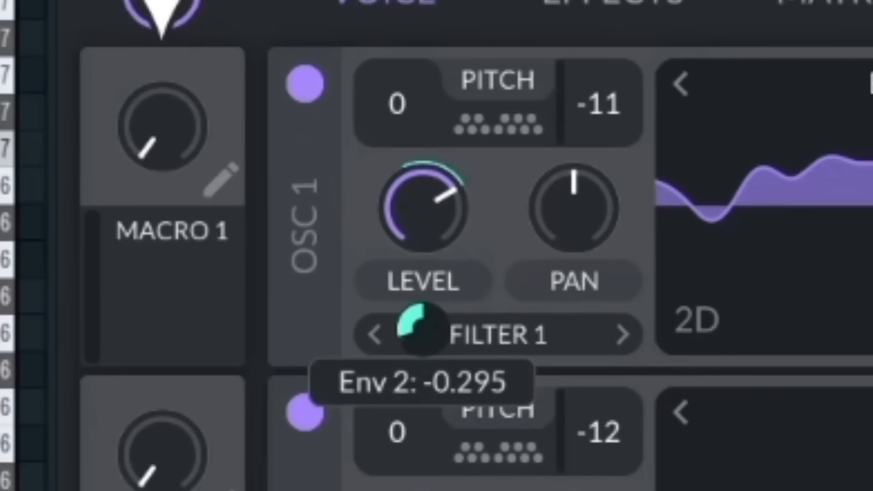
pyautogui.moveTo(426, 223); pyautogui.dragTo(408, 474)
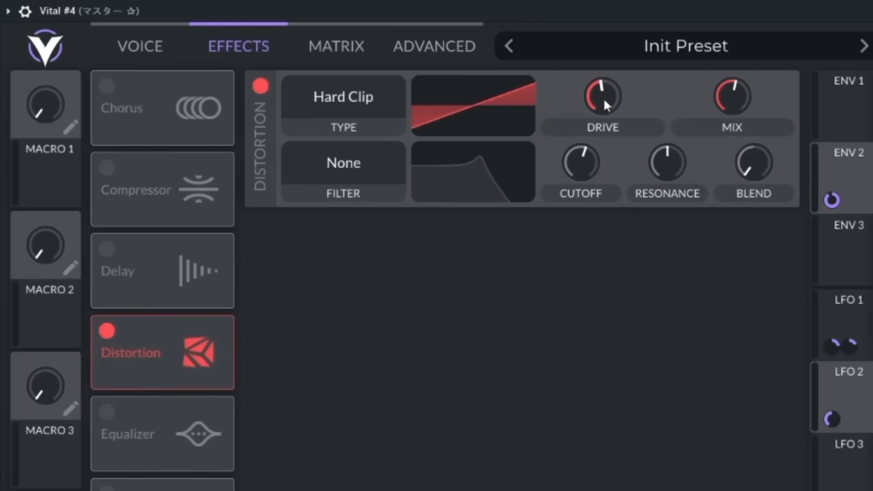
pyautogui.moveTo(604, 98); pyautogui.dragTo(613, 67)
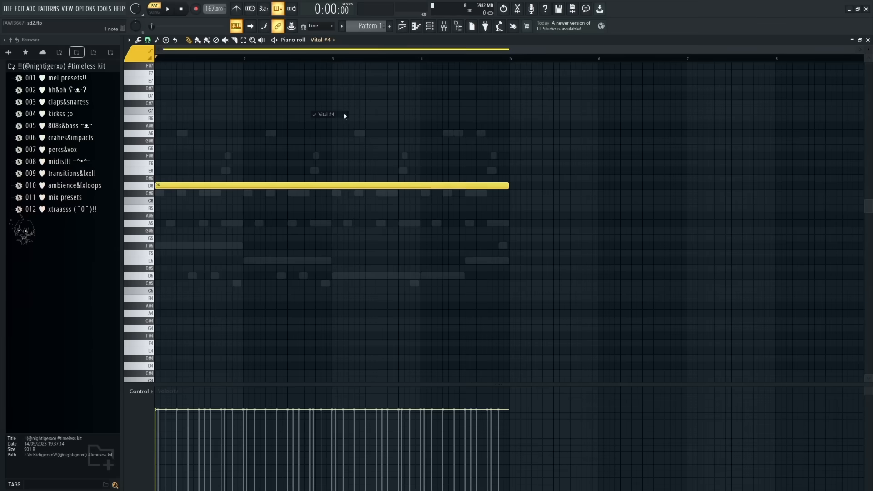
# - Replace Vital #4's sustained D6 note with a four-bar bass line of B2, A2, G2 and A2
pyautogui.scroll(-3, 316, 205)
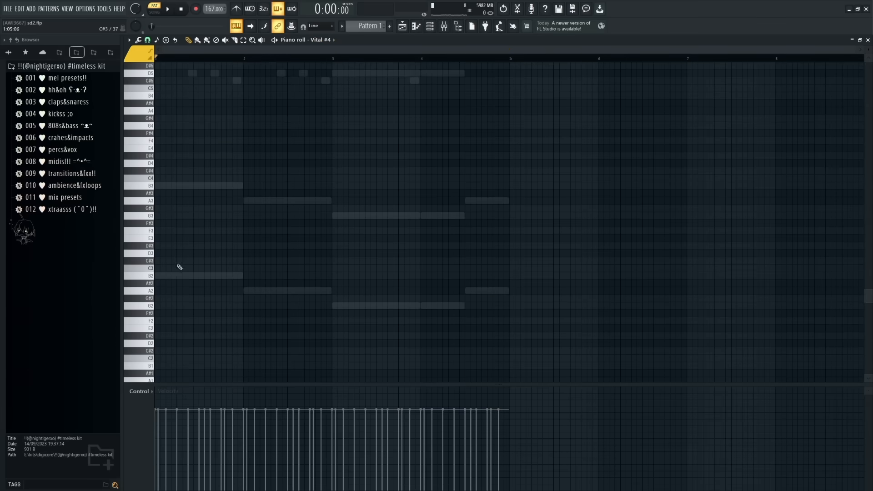
pyautogui.moveTo(175, 277); pyautogui.dragTo(142, 278)
pyautogui.moveTo(507, 276); pyautogui.dragTo(242, 297)
pyautogui.click(246, 294)
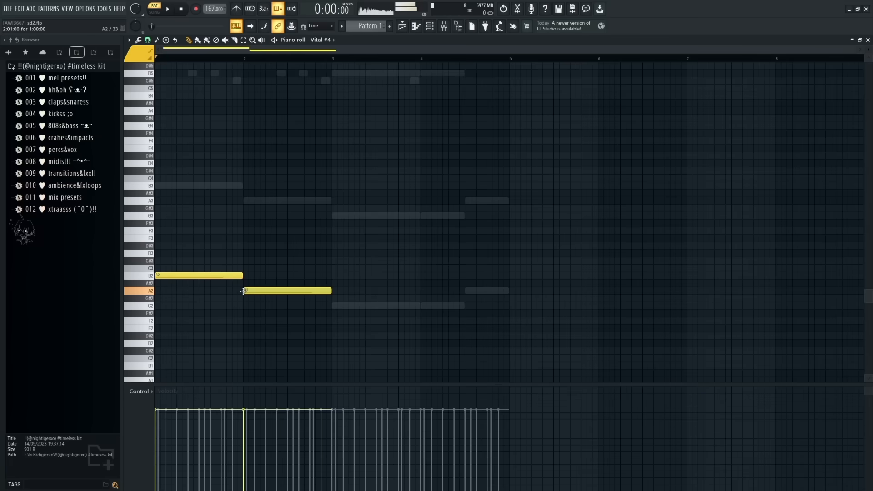
pyautogui.press('F6')
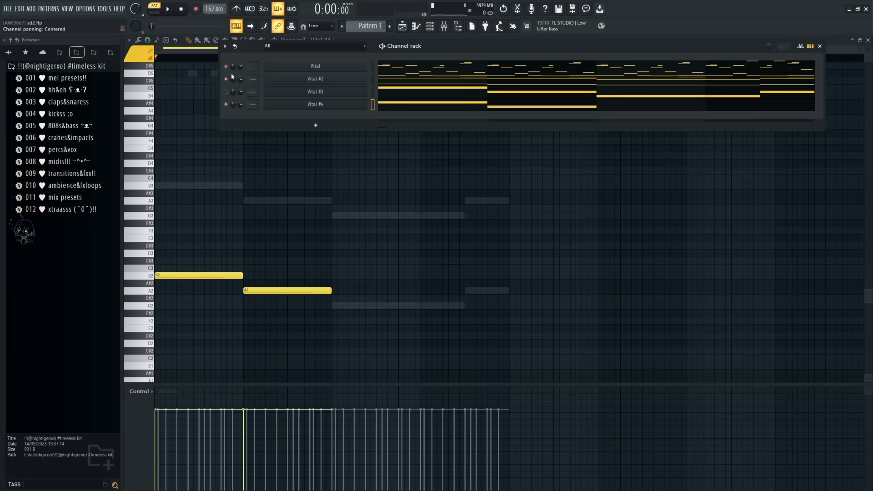
pyautogui.press('F6')
# - Play the pattern with the new bass line and remove the muted Vital #3 channel
pyautogui.press('space')
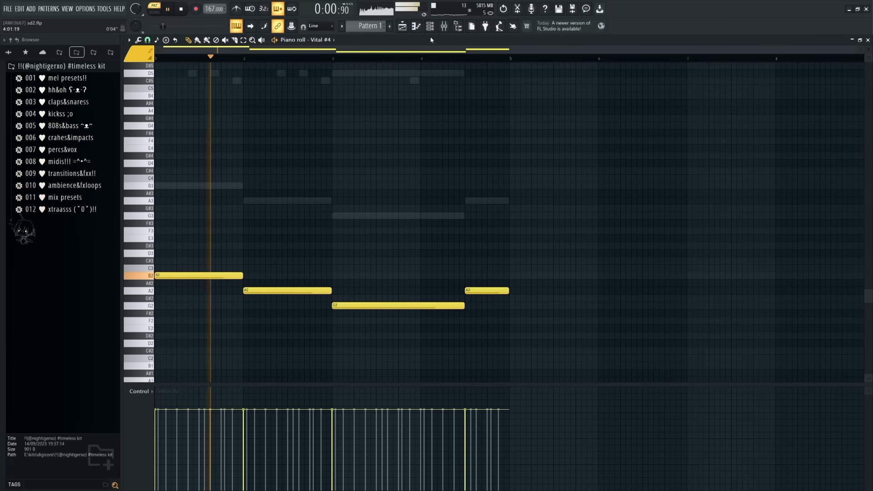
pyautogui.press('F6')
pyautogui.click(351, 91)
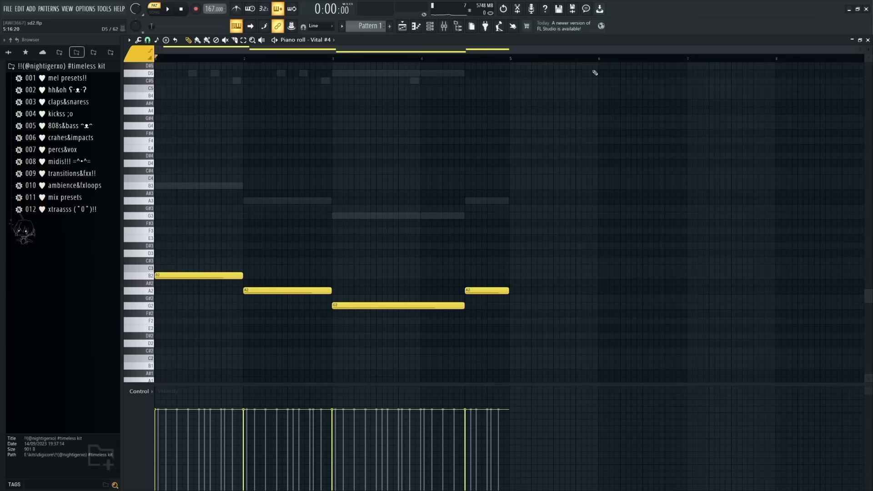
# - Try adding another Vital instance as a new channel and close its window
pyautogui.click(429, 26)
pyautogui.click(331, 113)
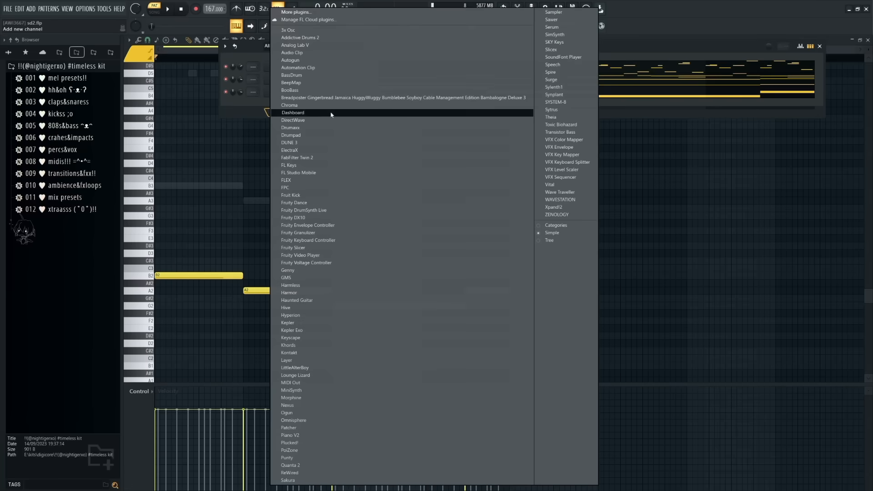
pyautogui.click(551, 185)
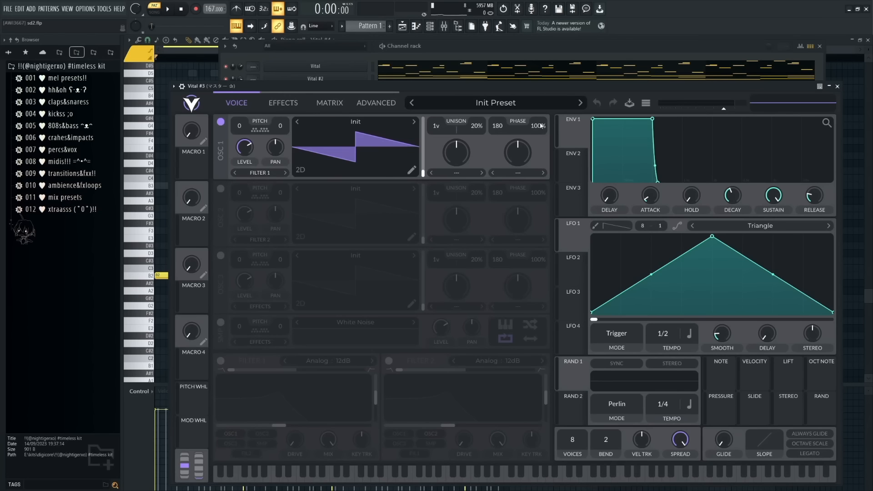
pyautogui.click(838, 87)
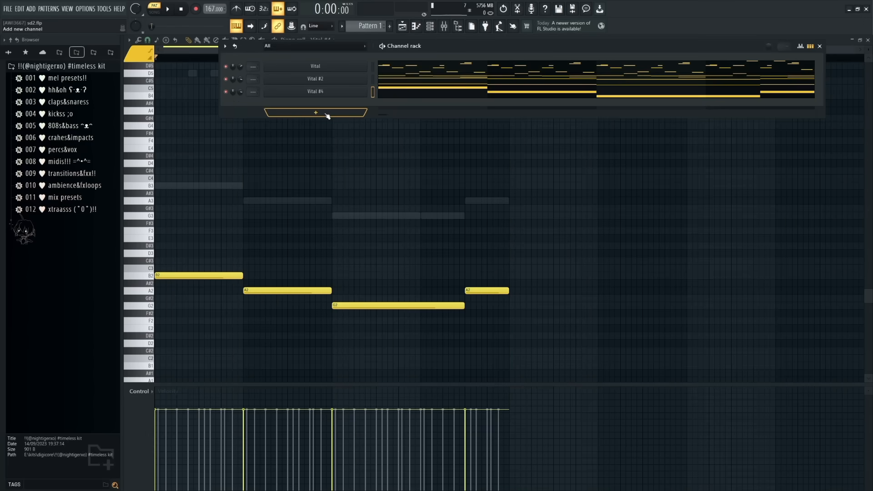